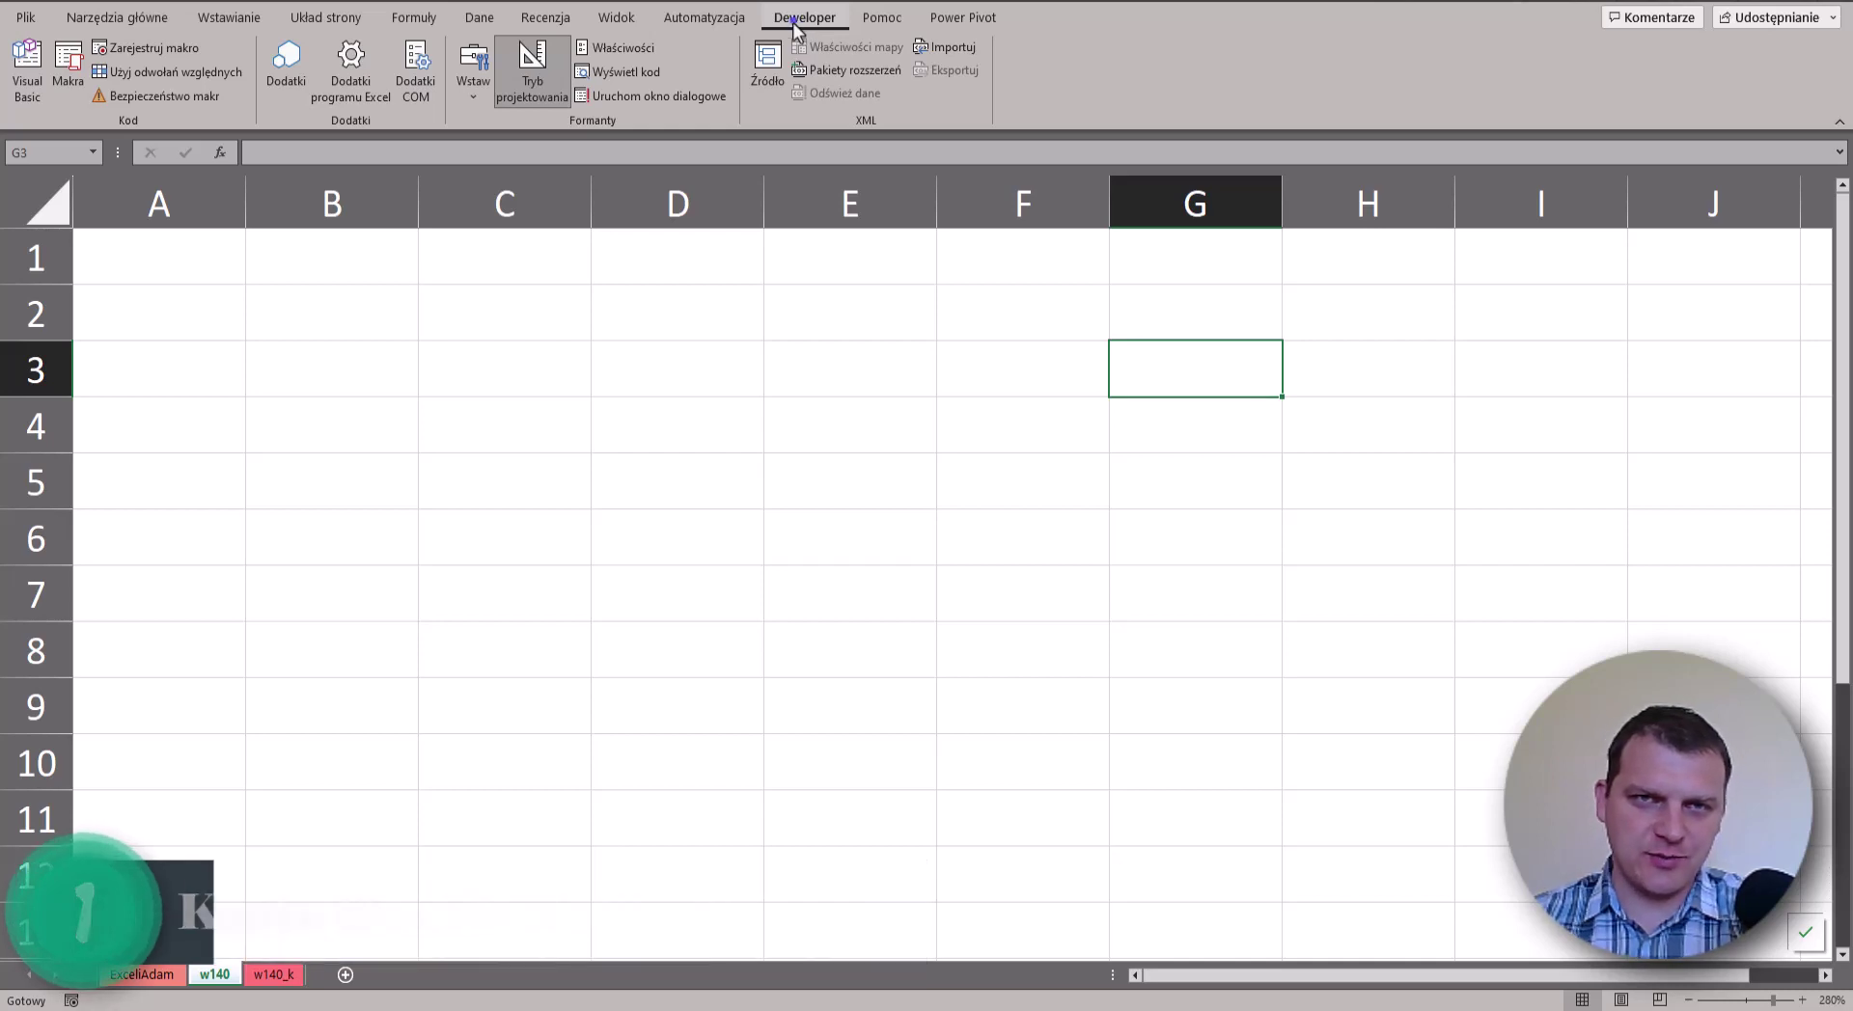
- Make sure the Developer tab is enabled in the ribbon customization settings
{"action": "right_click", "coordinate": [794, 27]}
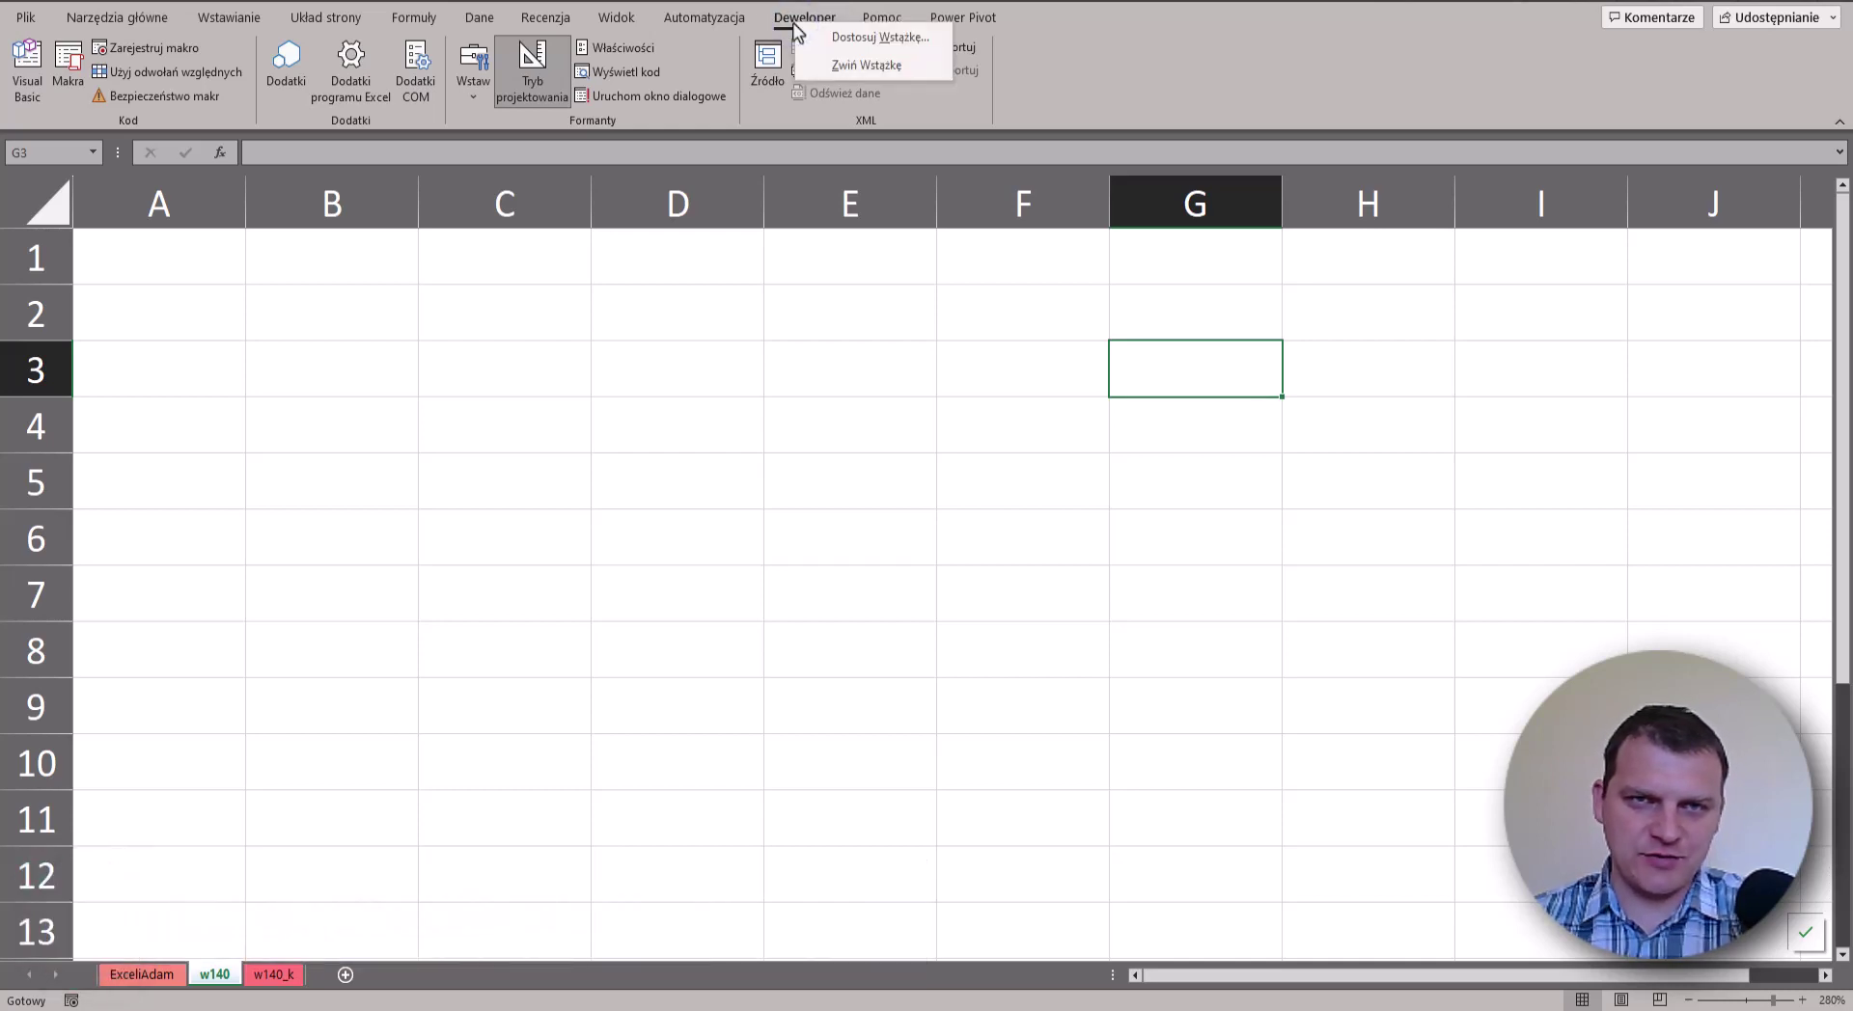
{"action": "left_click", "coordinate": [905, 40]}
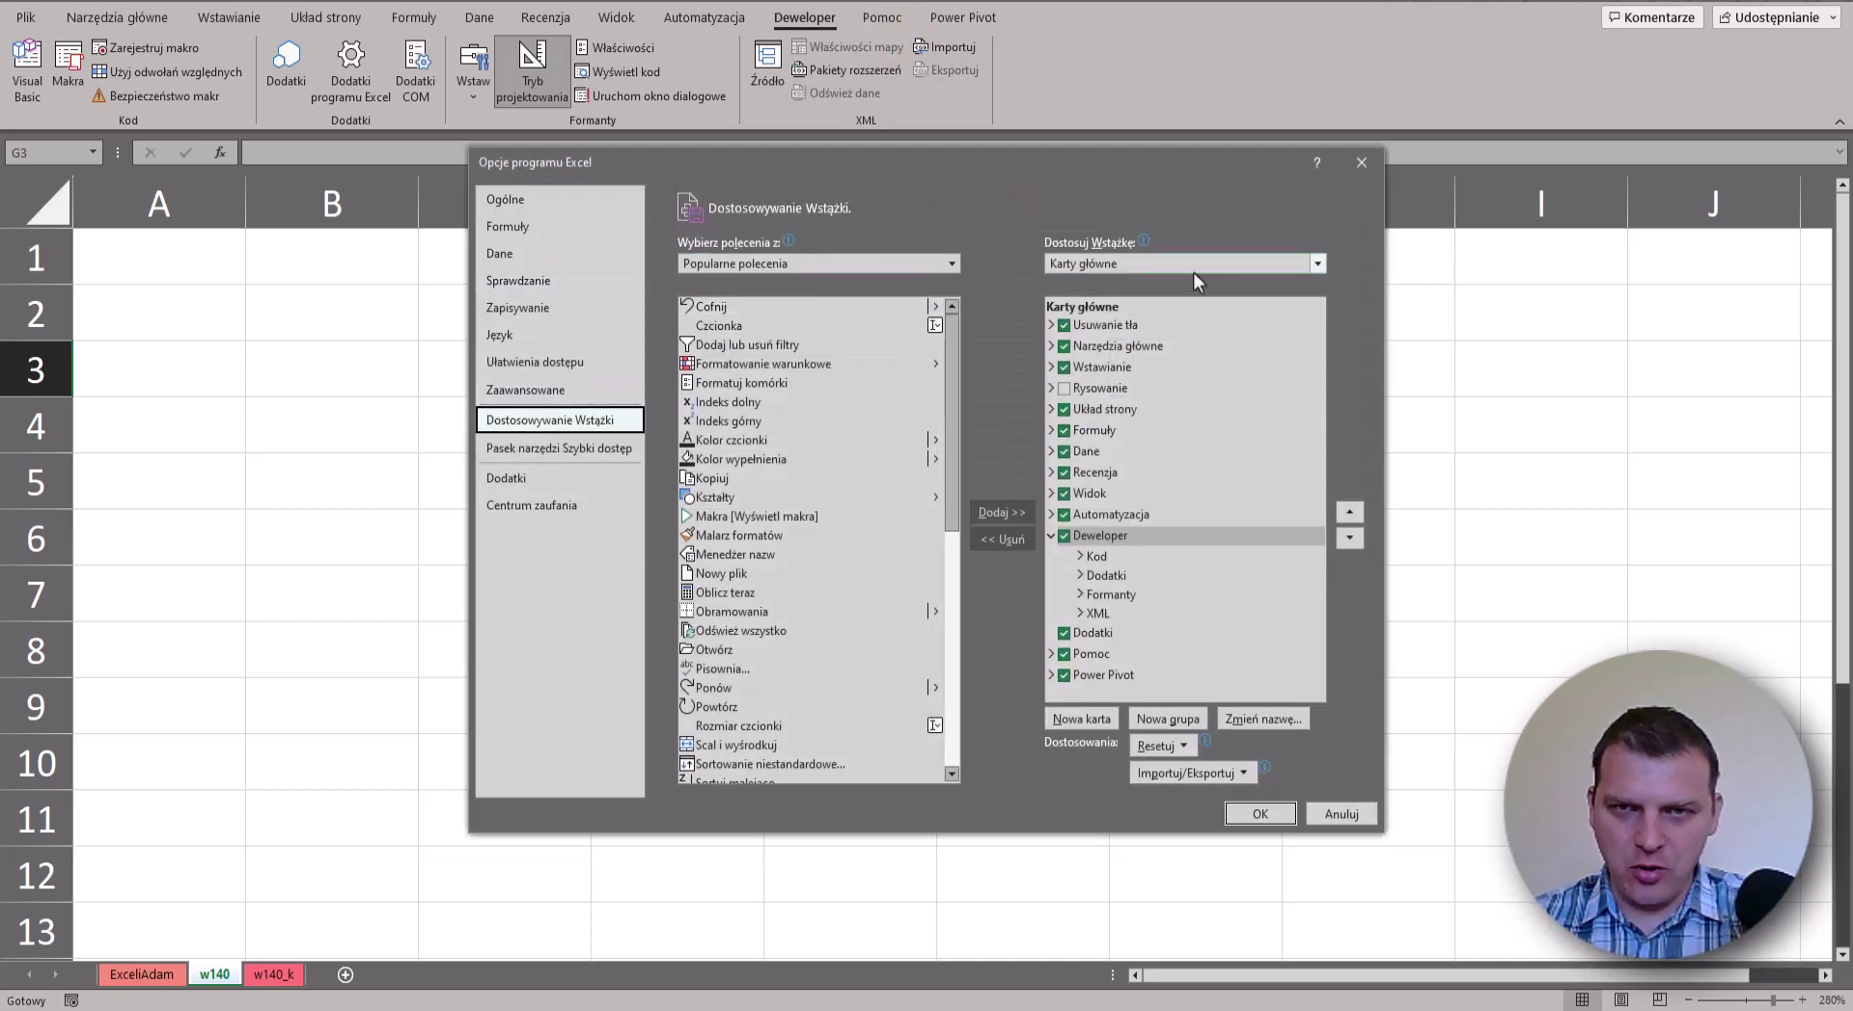
{"action": "left_click", "coordinate": [1064, 536]}
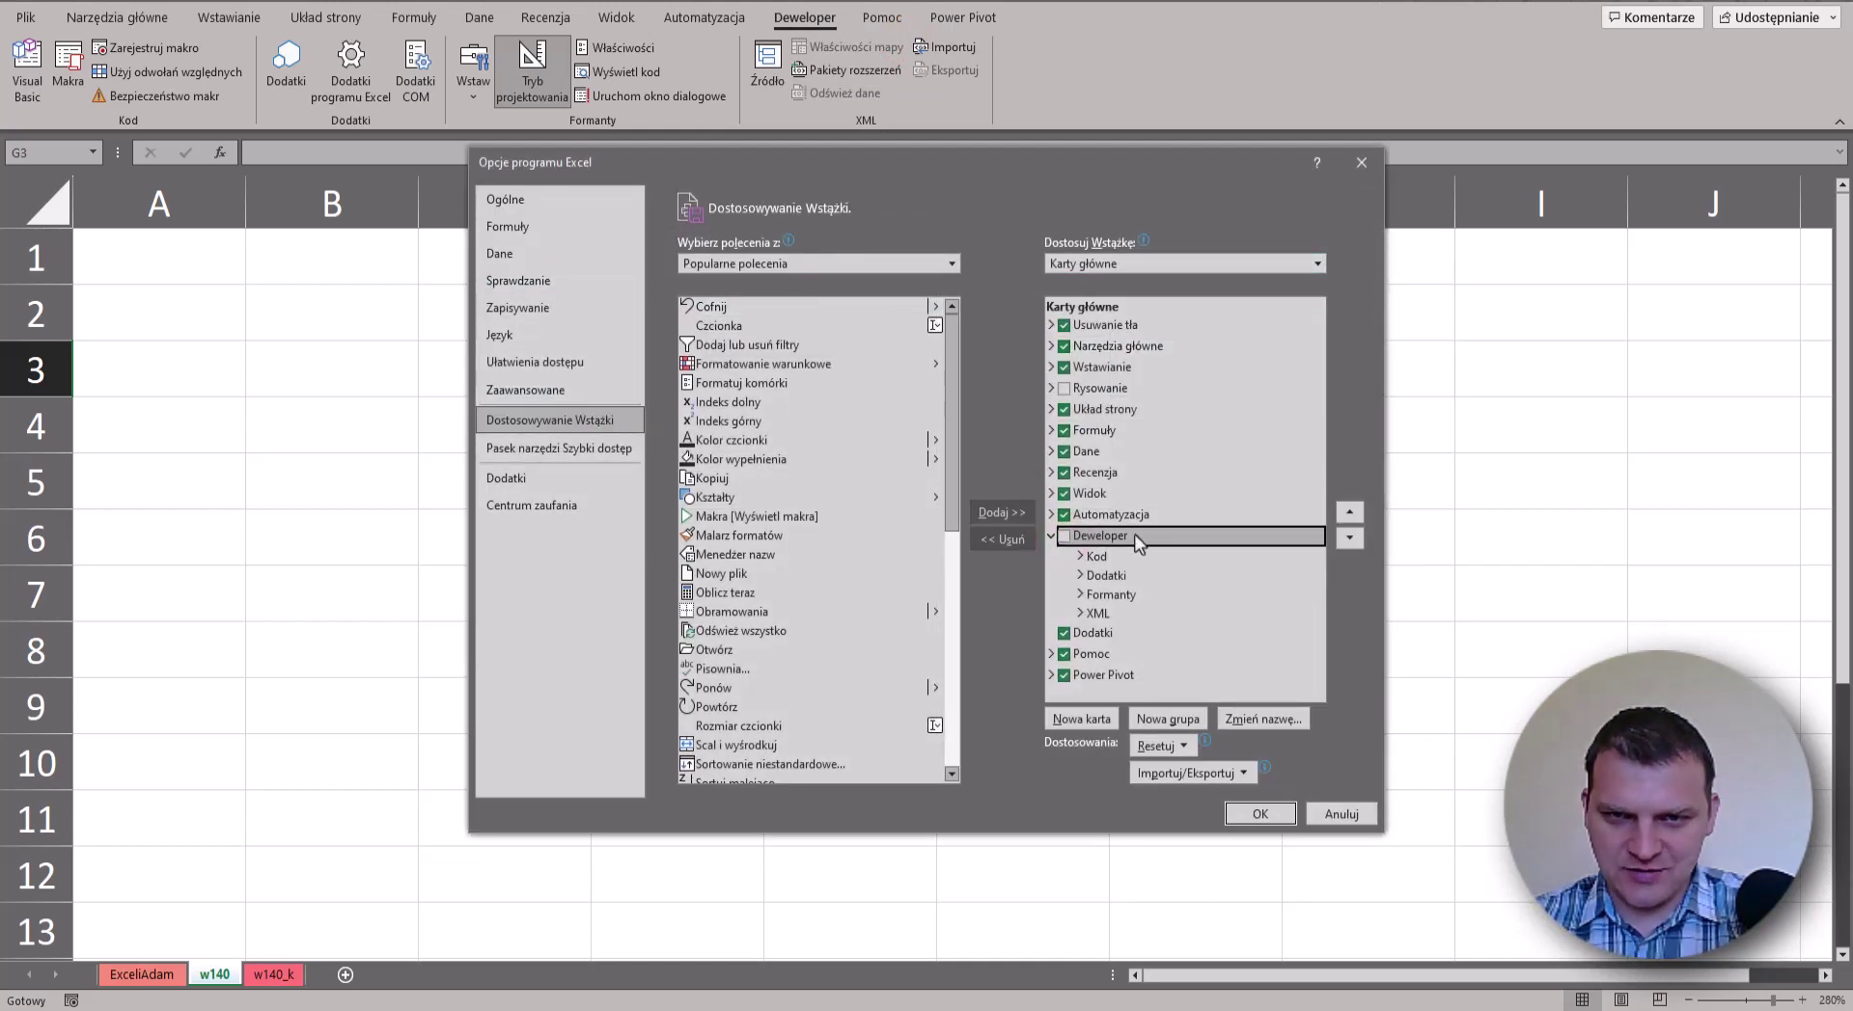
{"action": "left_click", "coordinate": [1065, 535]}
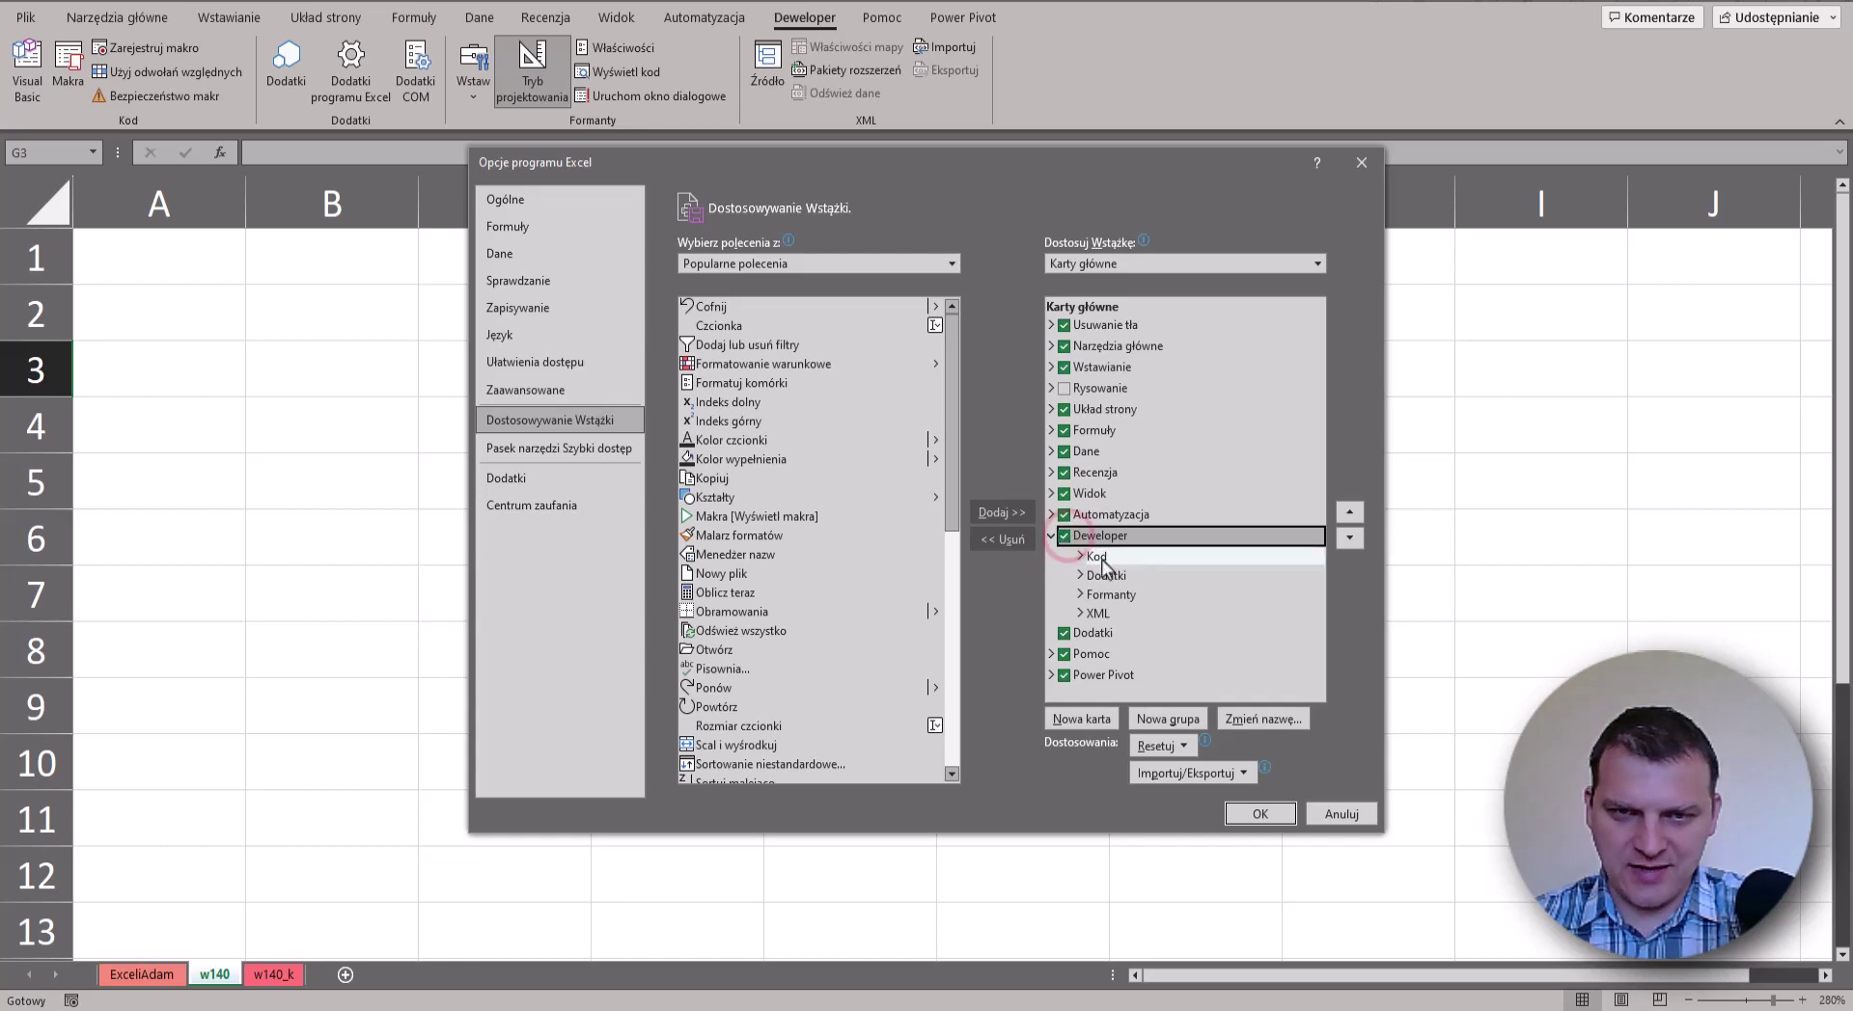
{"action": "left_click", "coordinate": [1264, 817]}
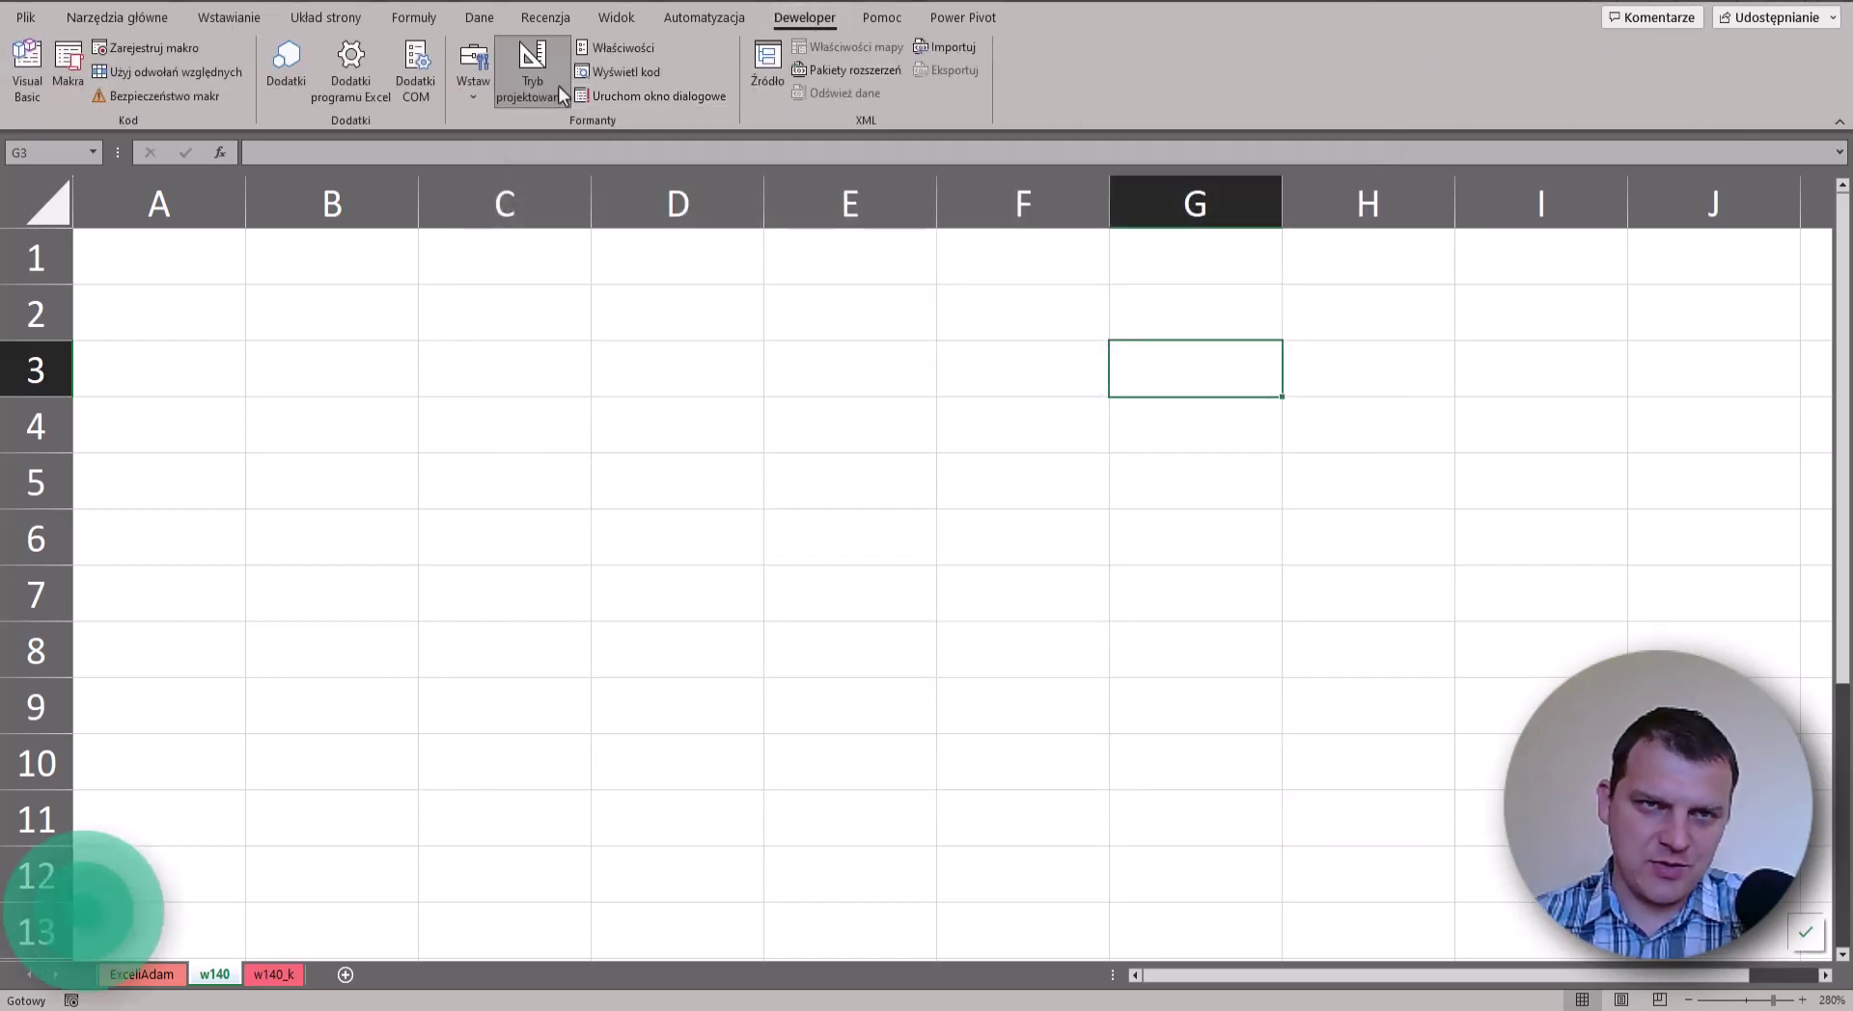
- Insert a Windows Media Player control from More Controls and draw it over B2 to H10
{"action": "left_click", "coordinate": [472, 95]}
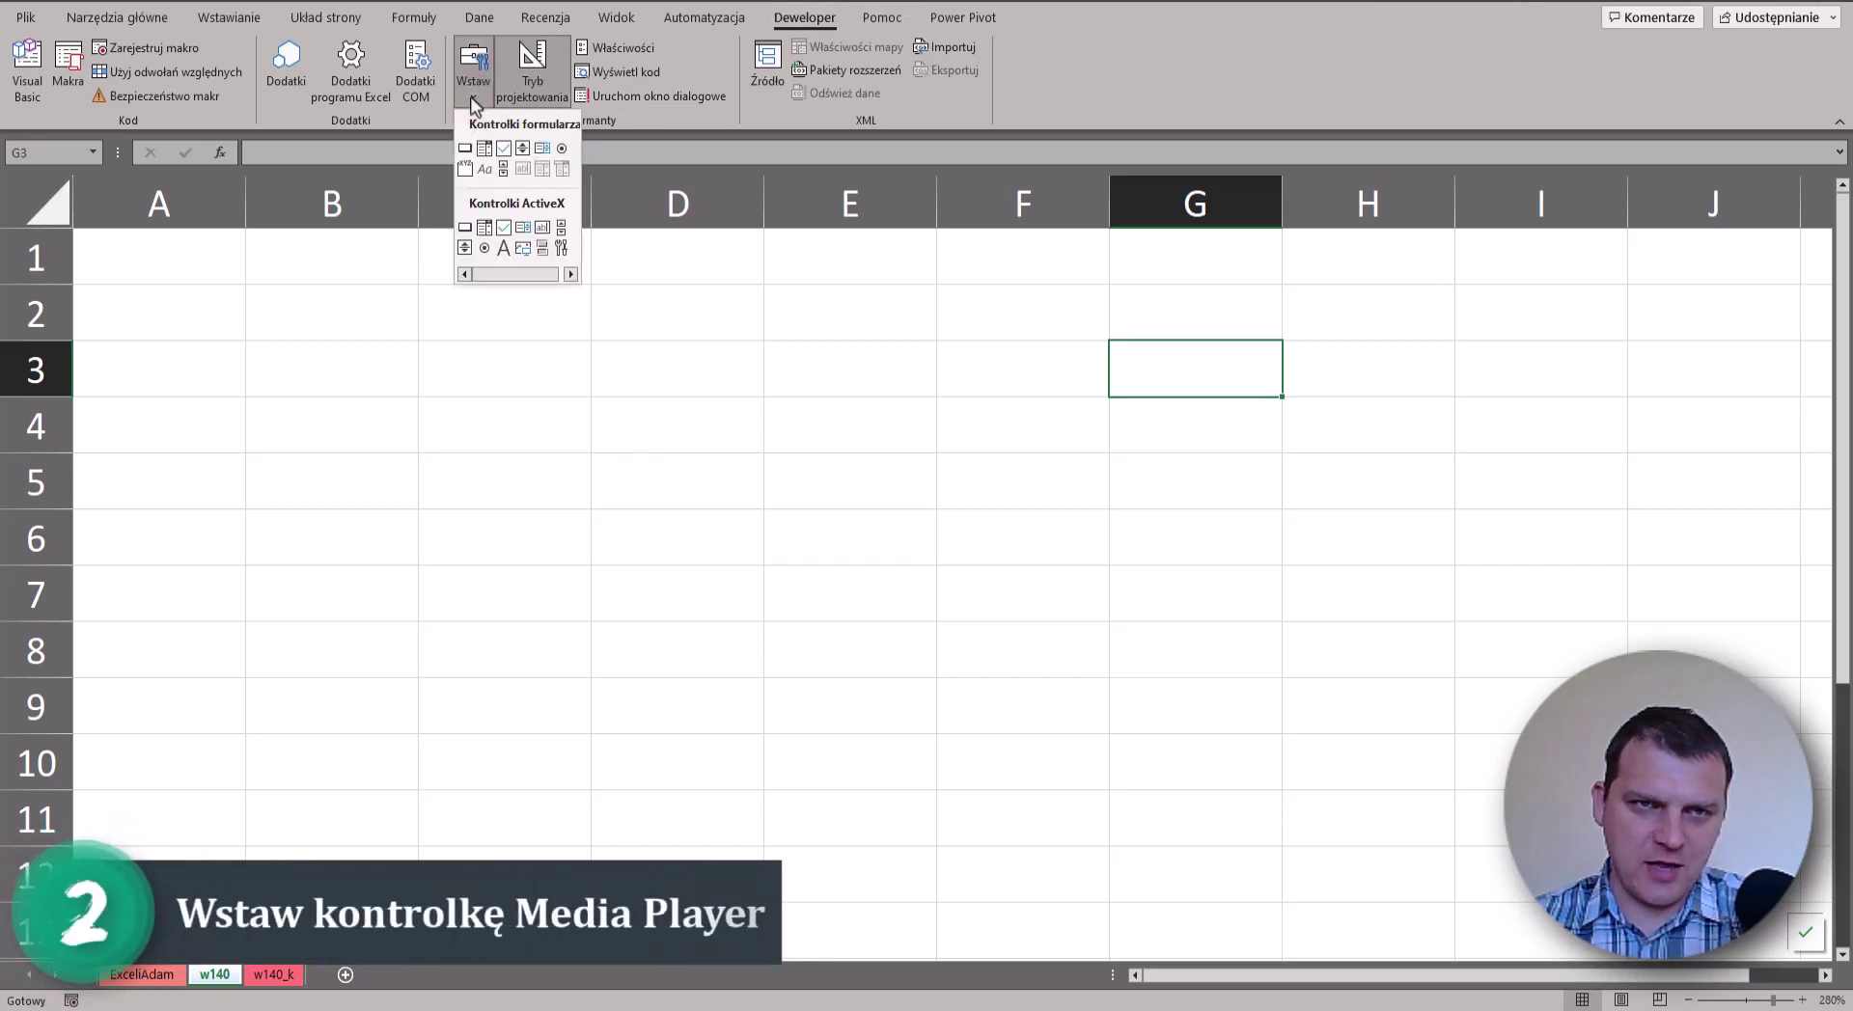
{"action": "left_click", "coordinate": [561, 249]}
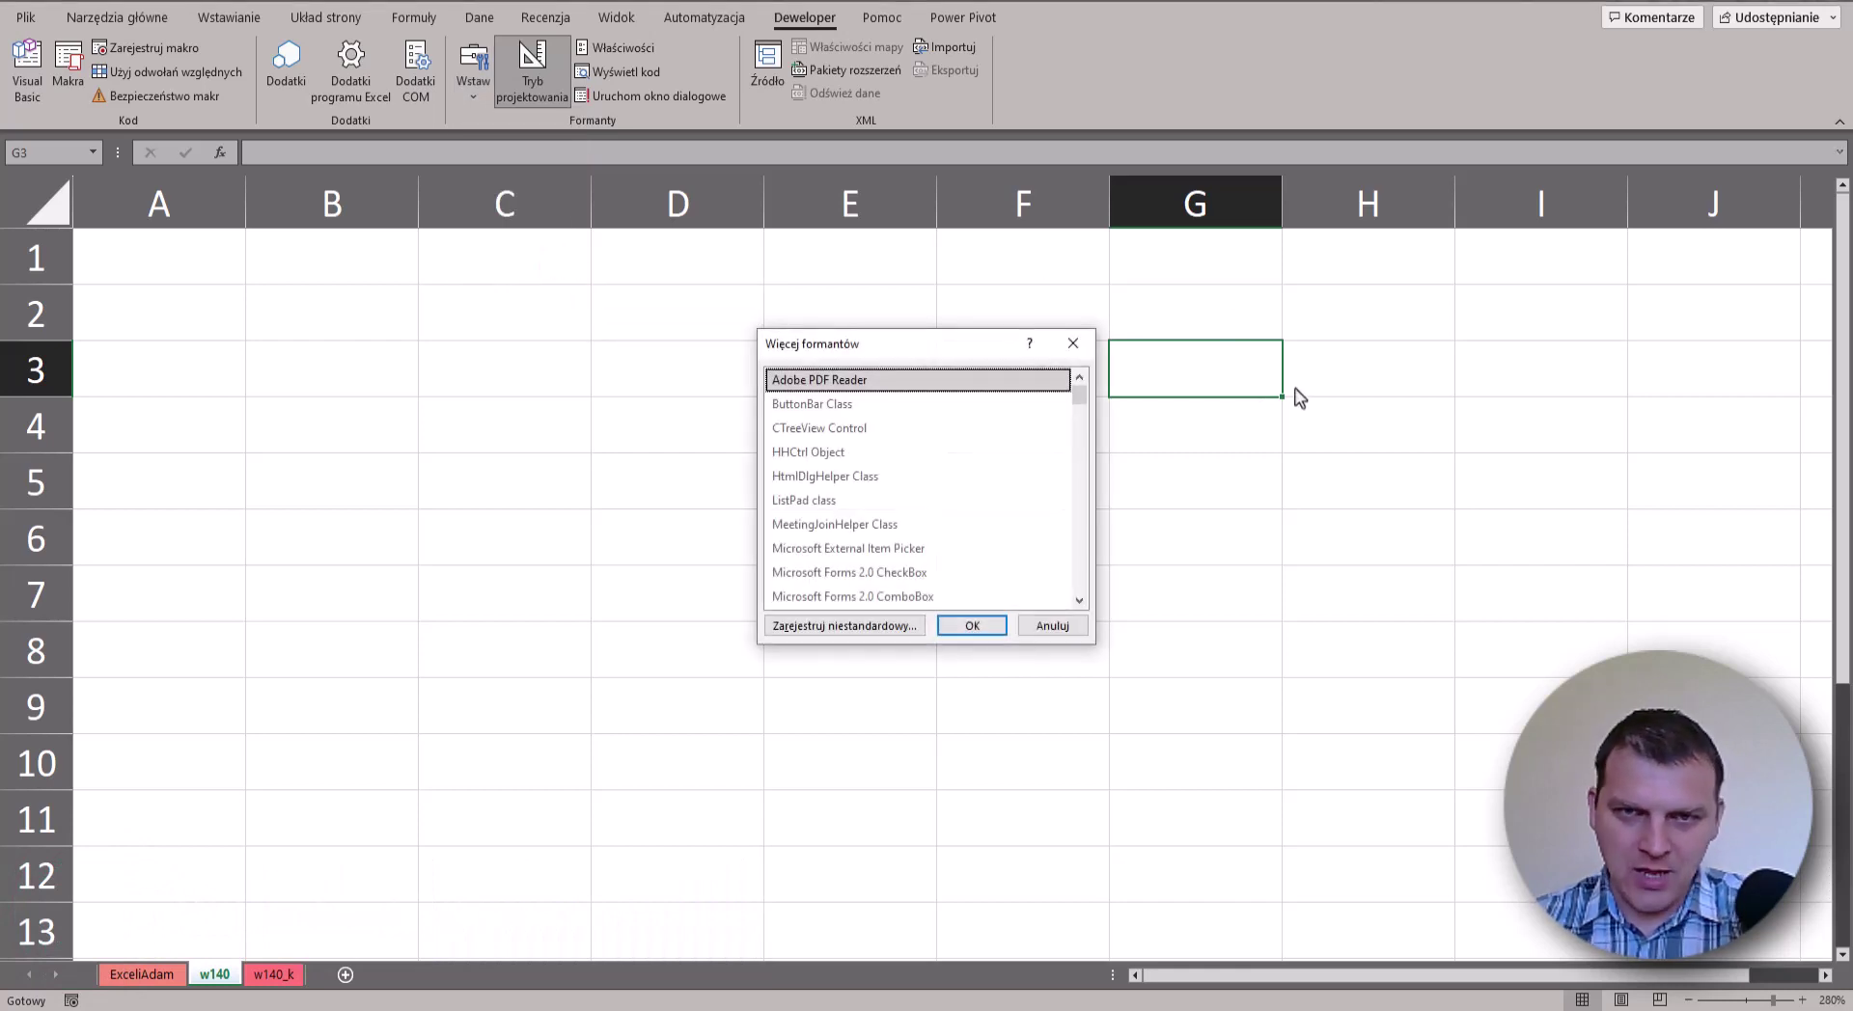
{"action": "left_click_drag", "start_coordinate": [1081, 396], "coordinate": [1082, 618]}
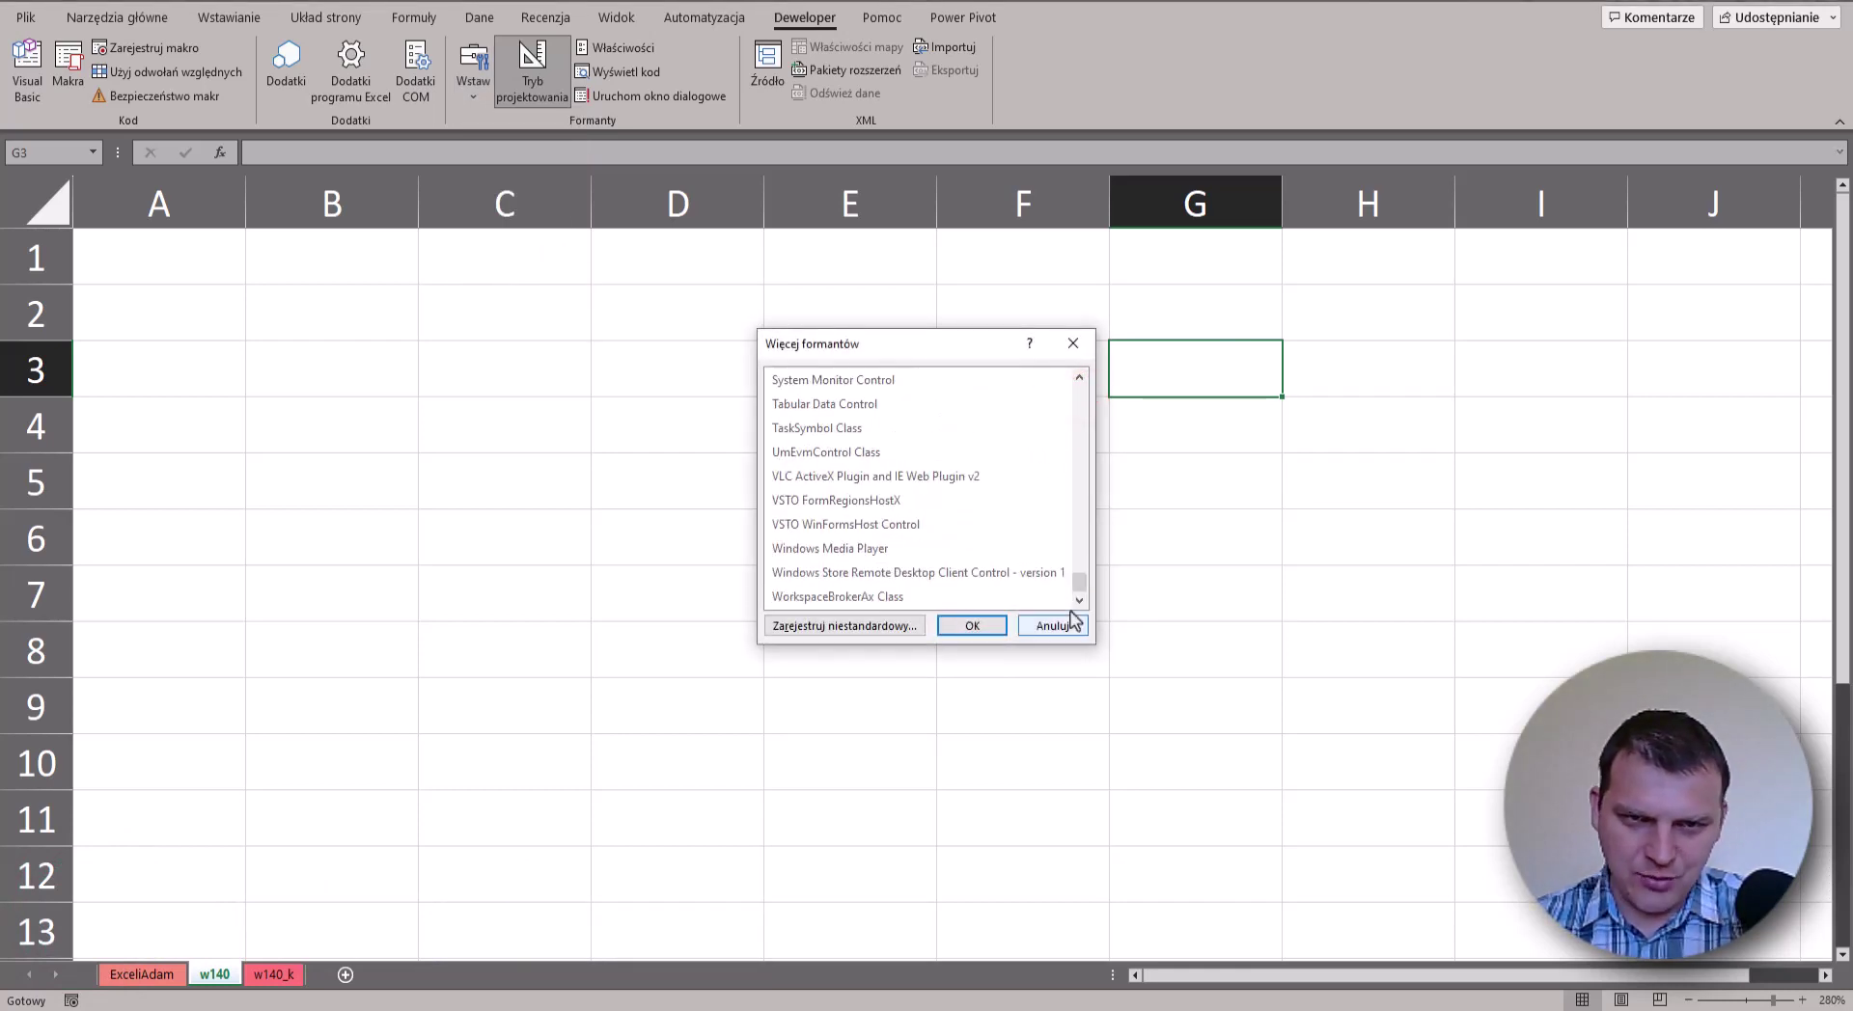
{"action": "left_click", "coordinate": [878, 549]}
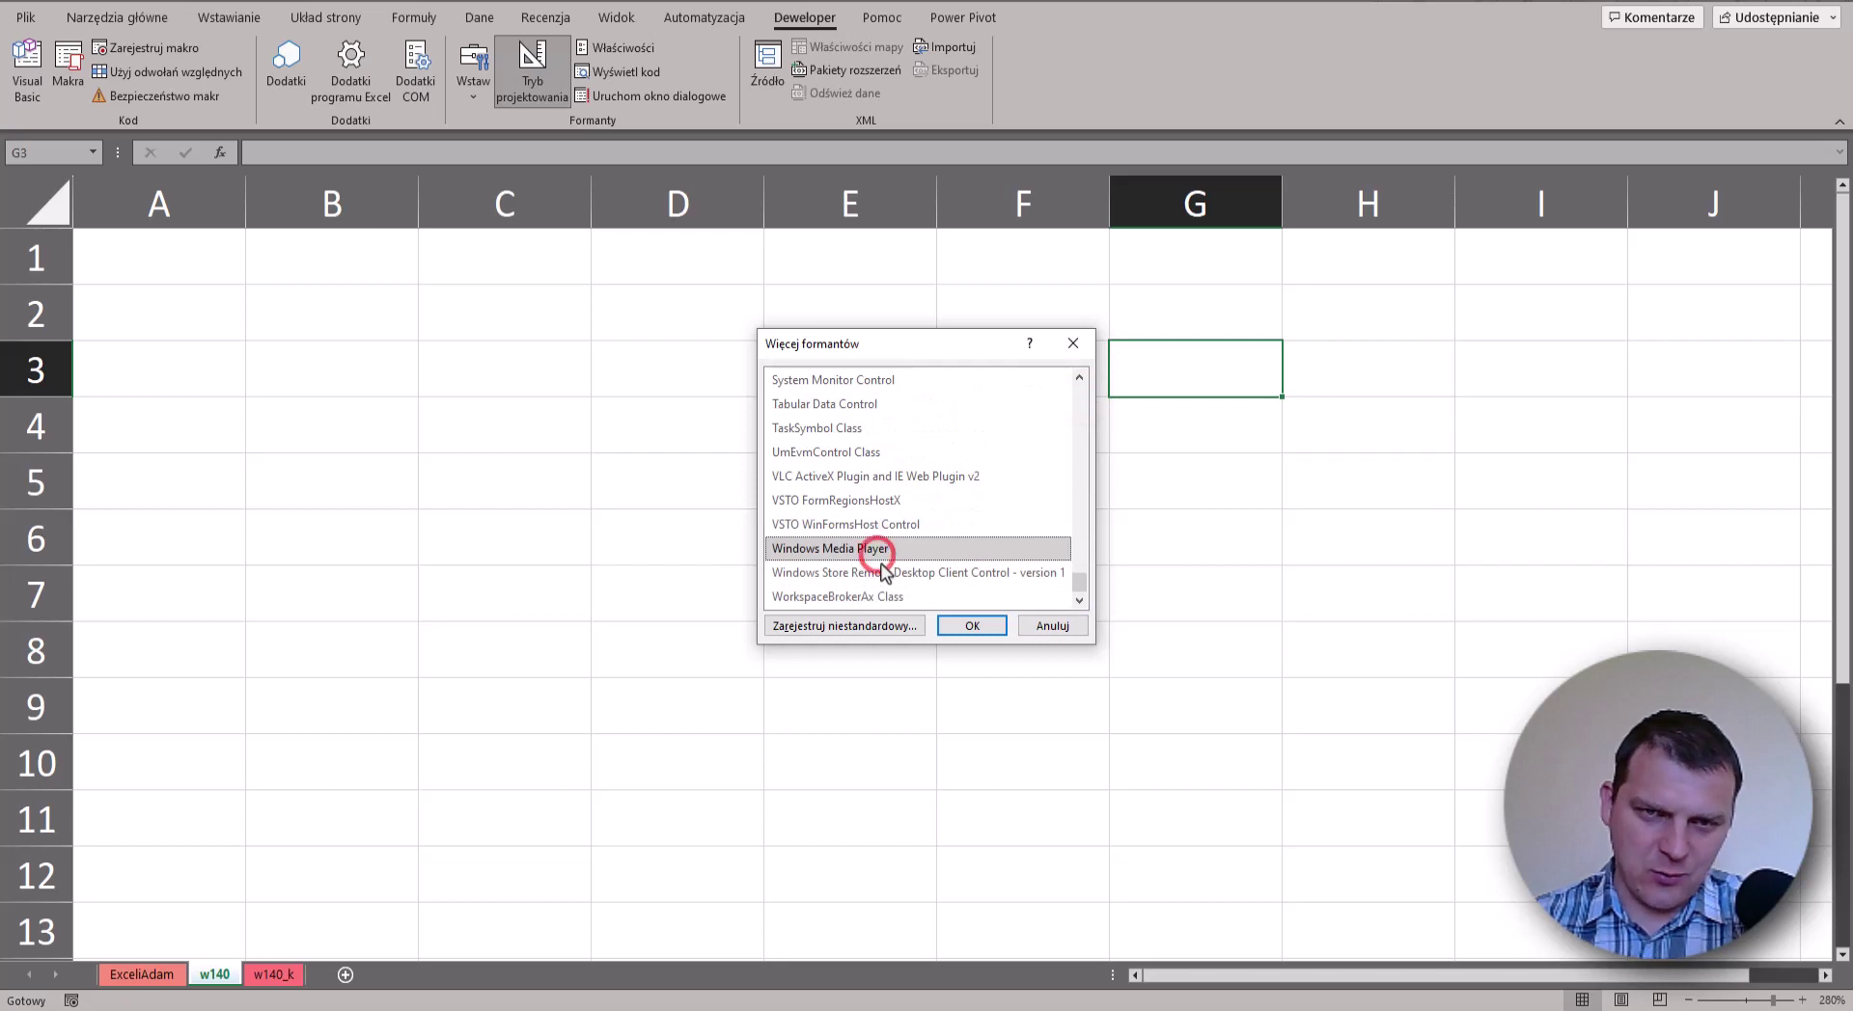
{"action": "left_click", "coordinate": [970, 626]}
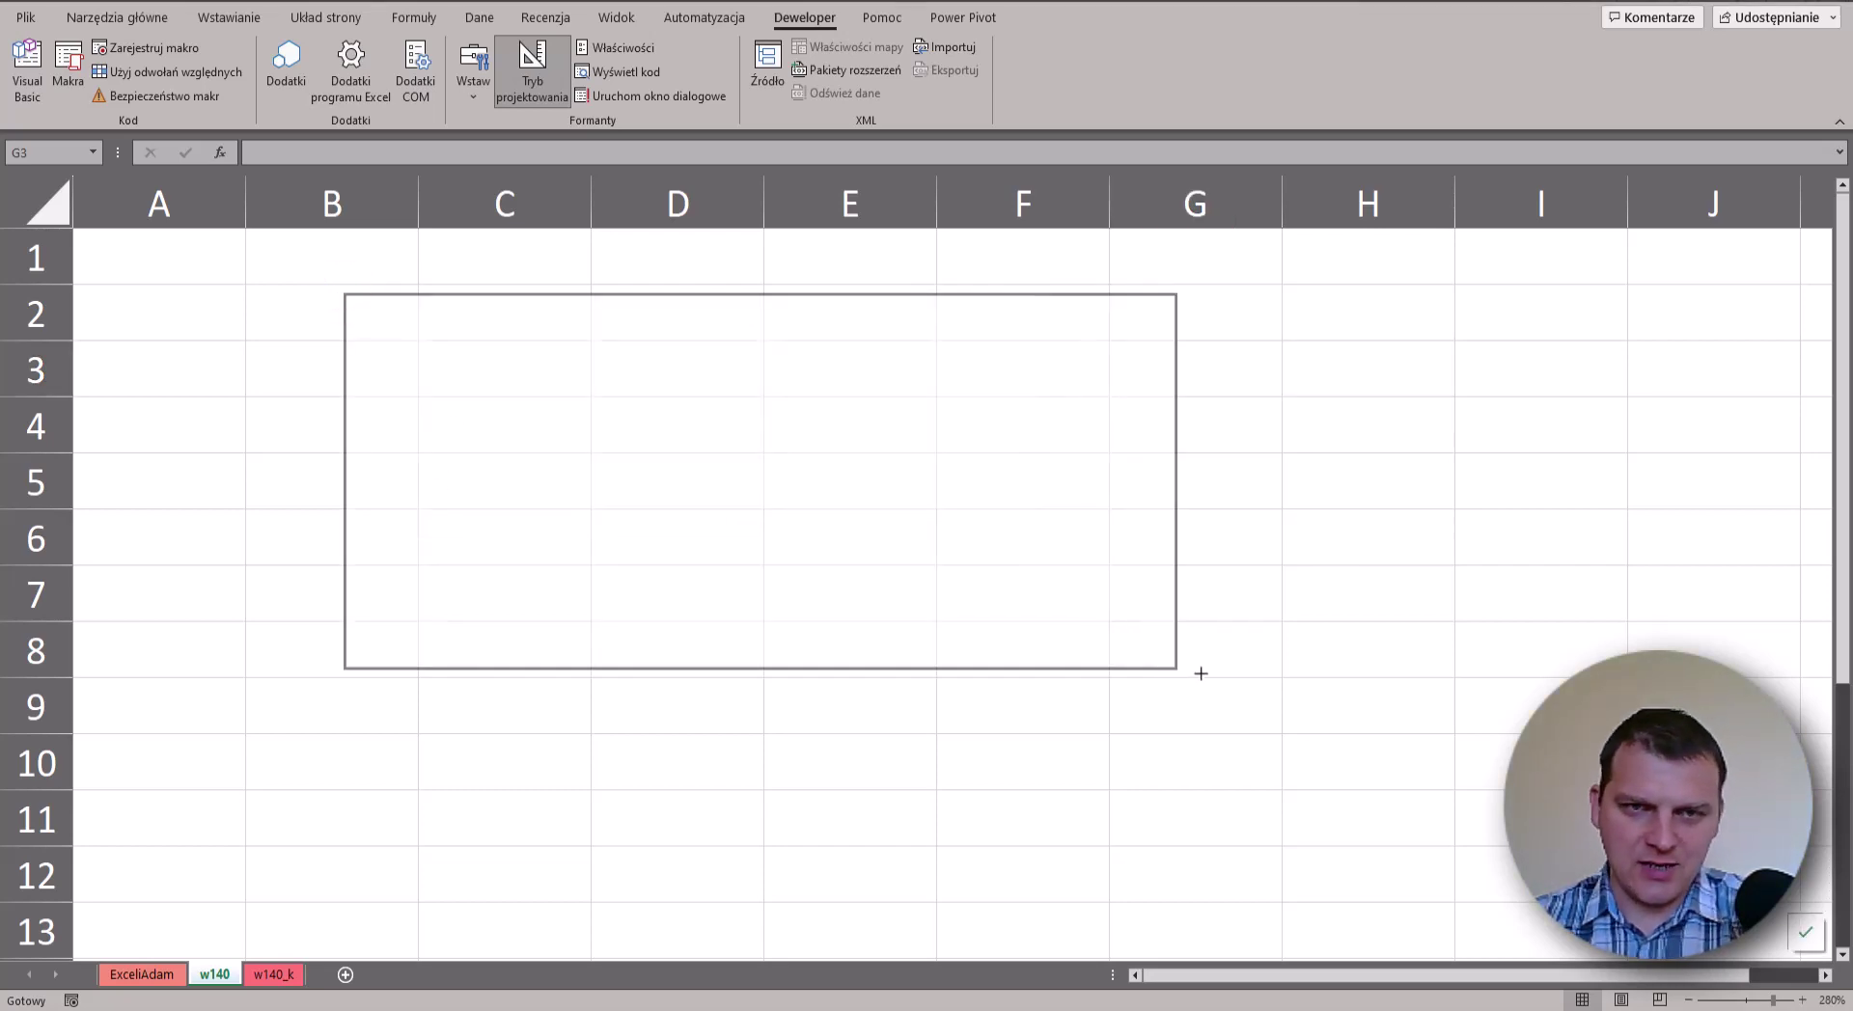
{"action": "left_click_drag", "start_coordinate": [344, 293], "coordinate": [1370, 789]}
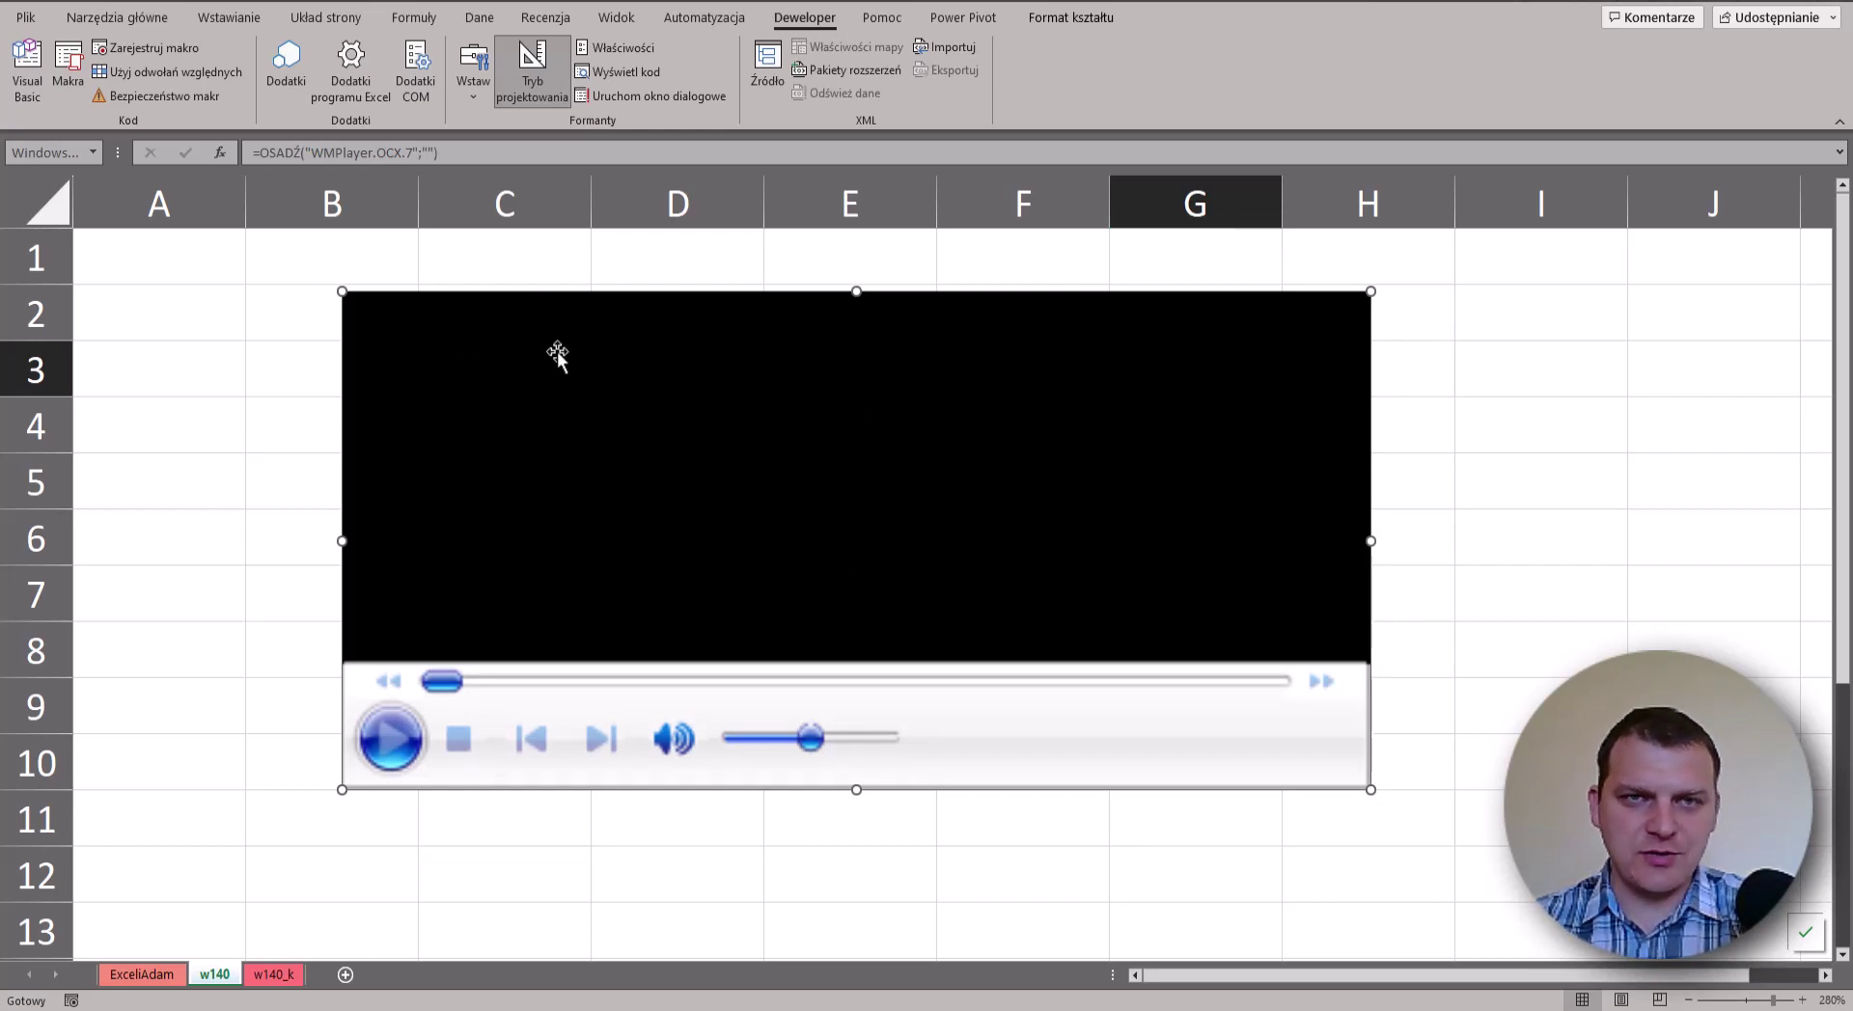
- In the player's (Custom) properties, browse to Challenge 01 - KPI in Power Pivot.mp4 and untick Autostart
{"action": "left_click", "coordinate": [623, 51]}
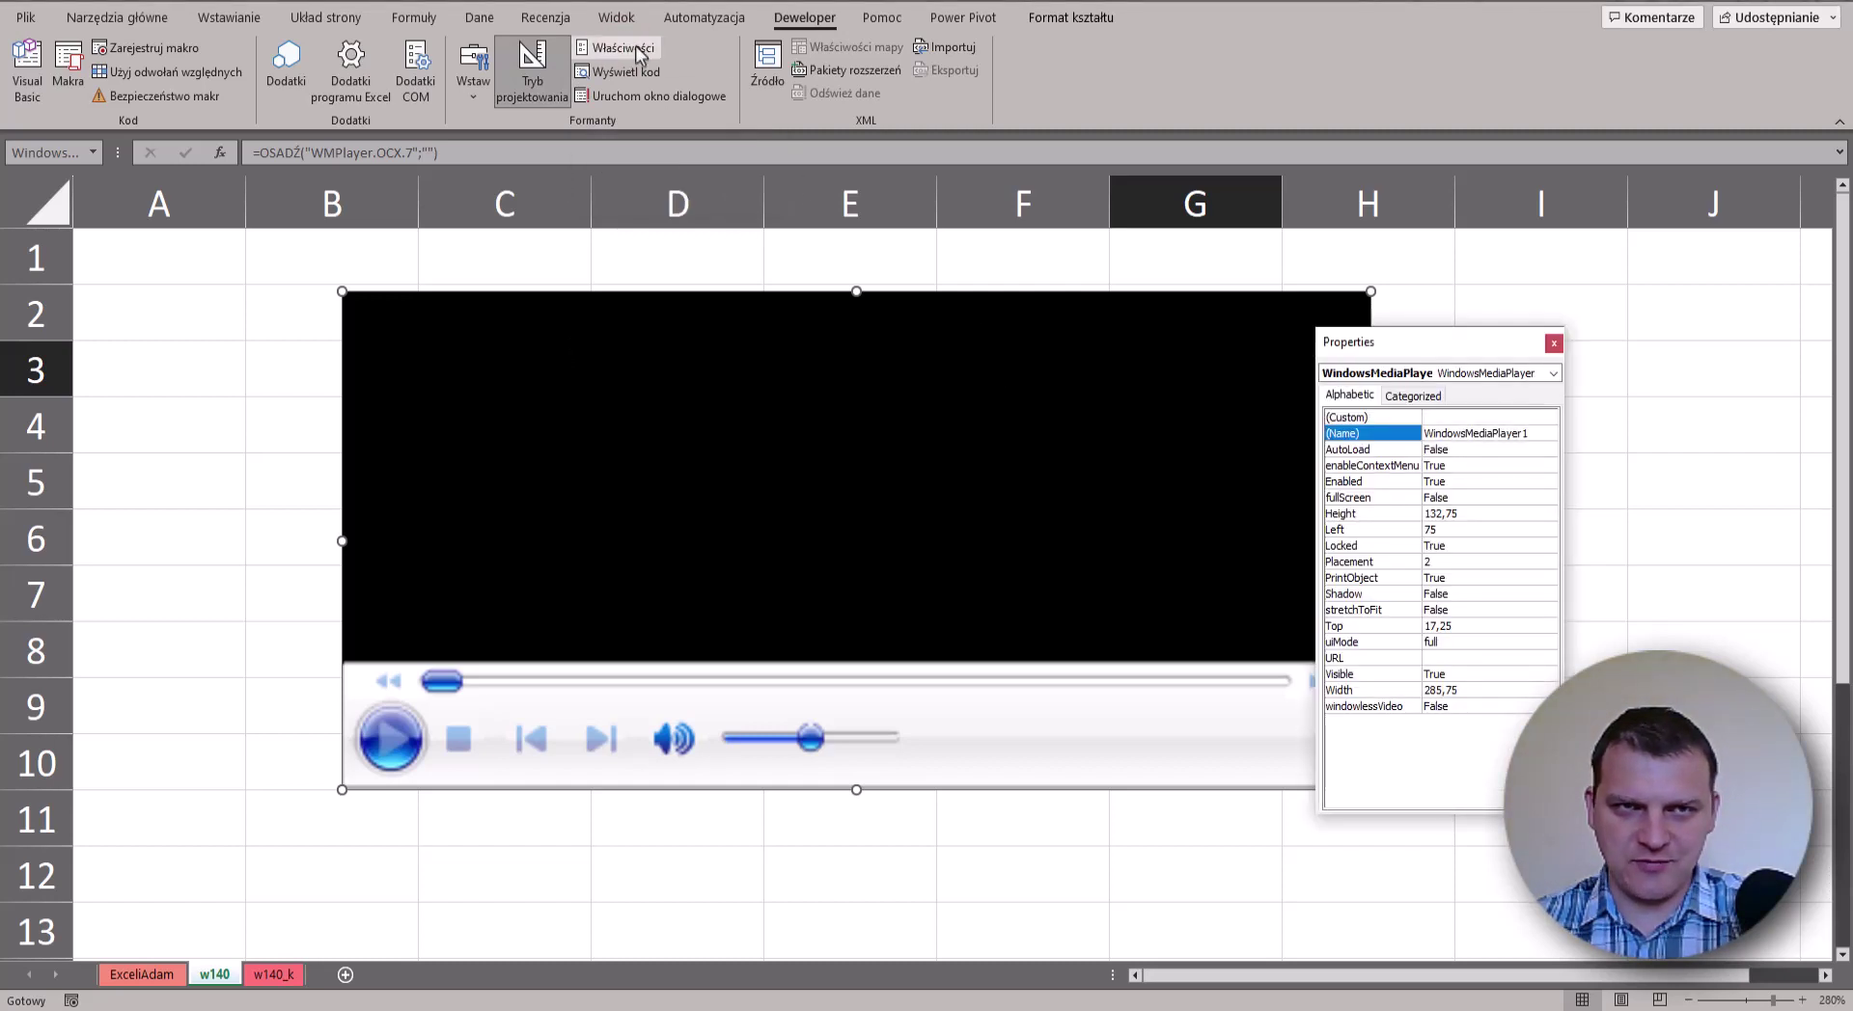
{"action": "left_click_drag", "start_coordinate": [1432, 350], "coordinate": [1449, 295]}
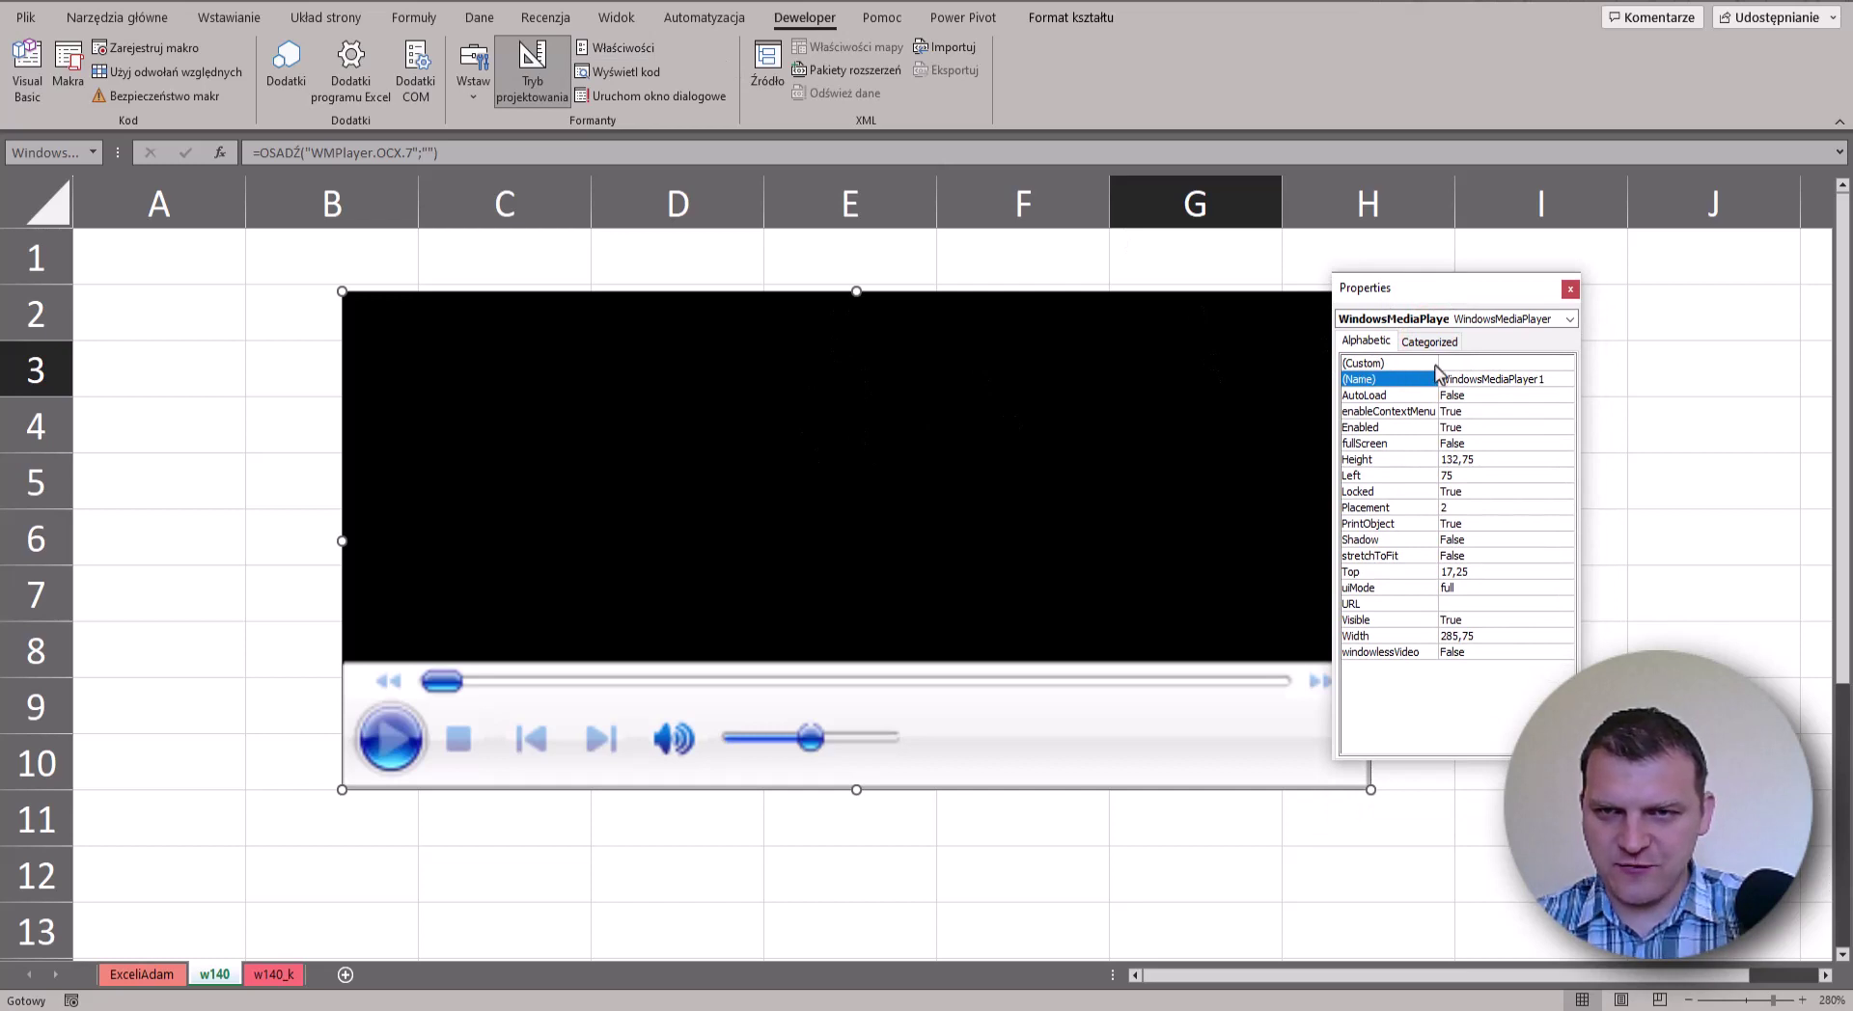
{"action": "left_click", "coordinate": [1551, 364]}
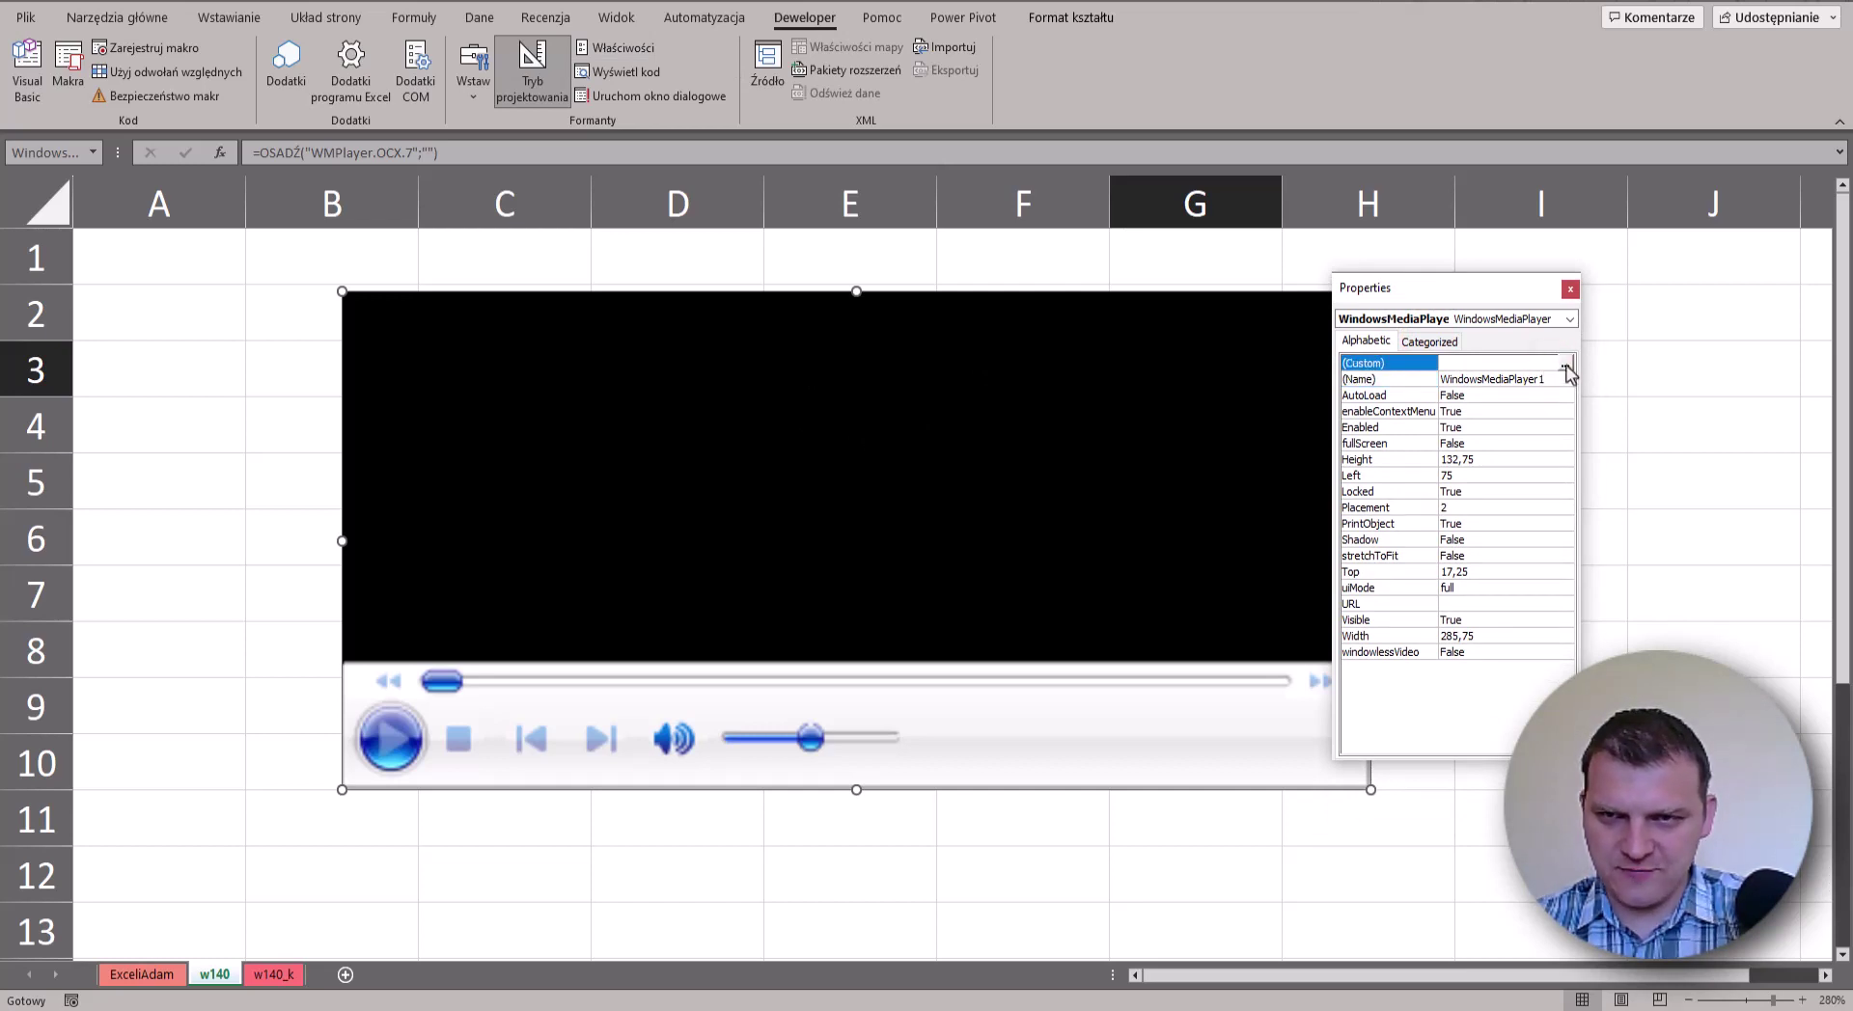
{"action": "left_click", "coordinate": [1565, 364]}
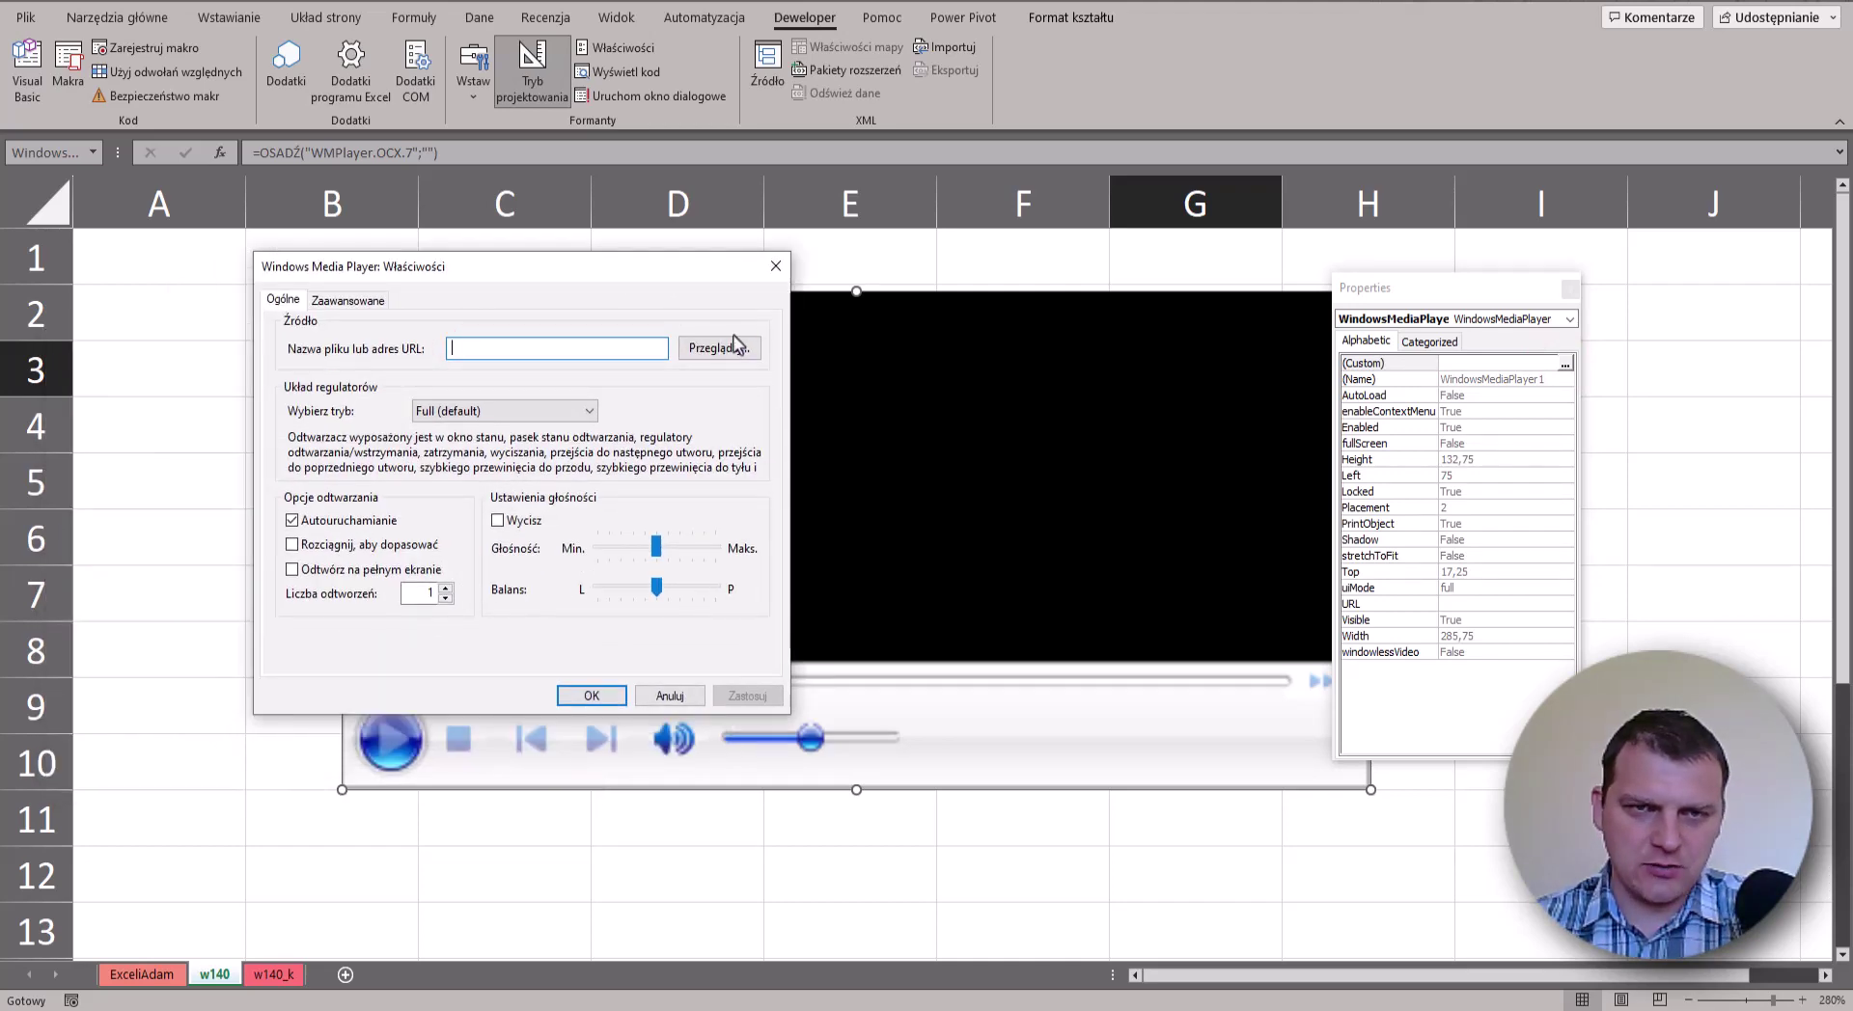
{"action": "left_click", "coordinate": [734, 349]}
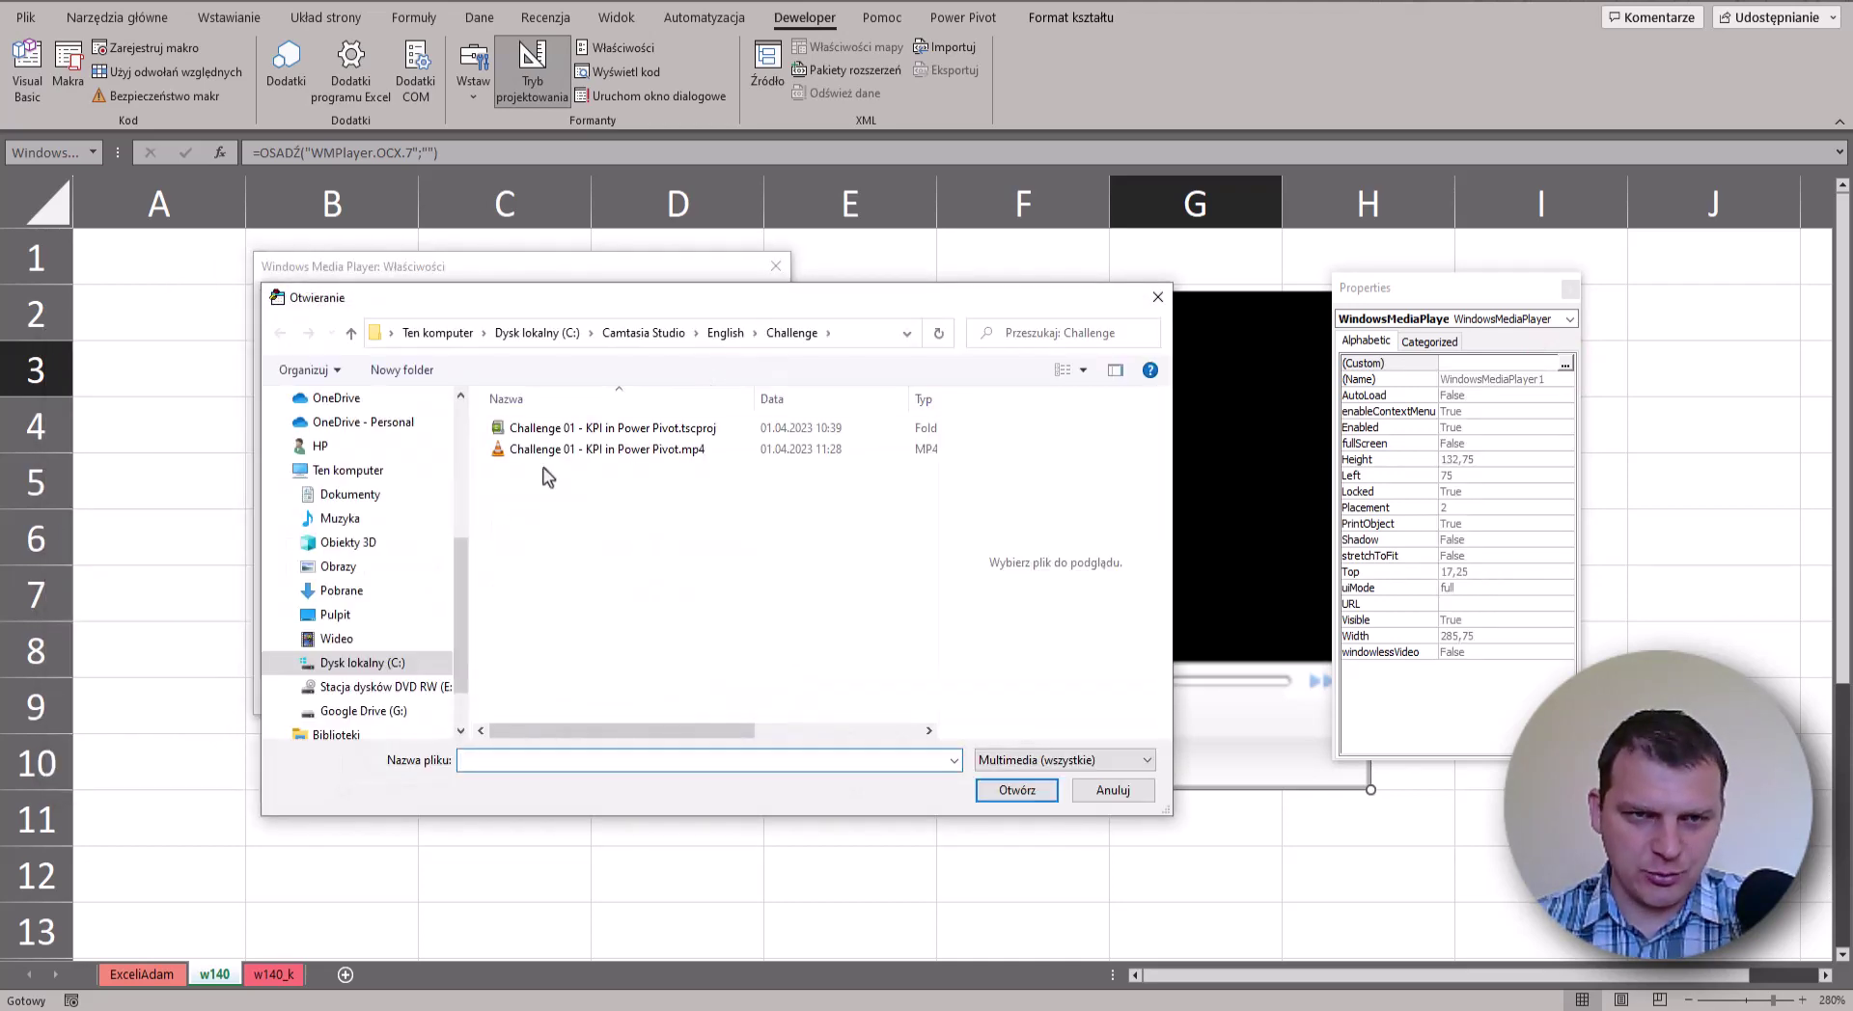
{"action": "double_click", "coordinate": [545, 449]}
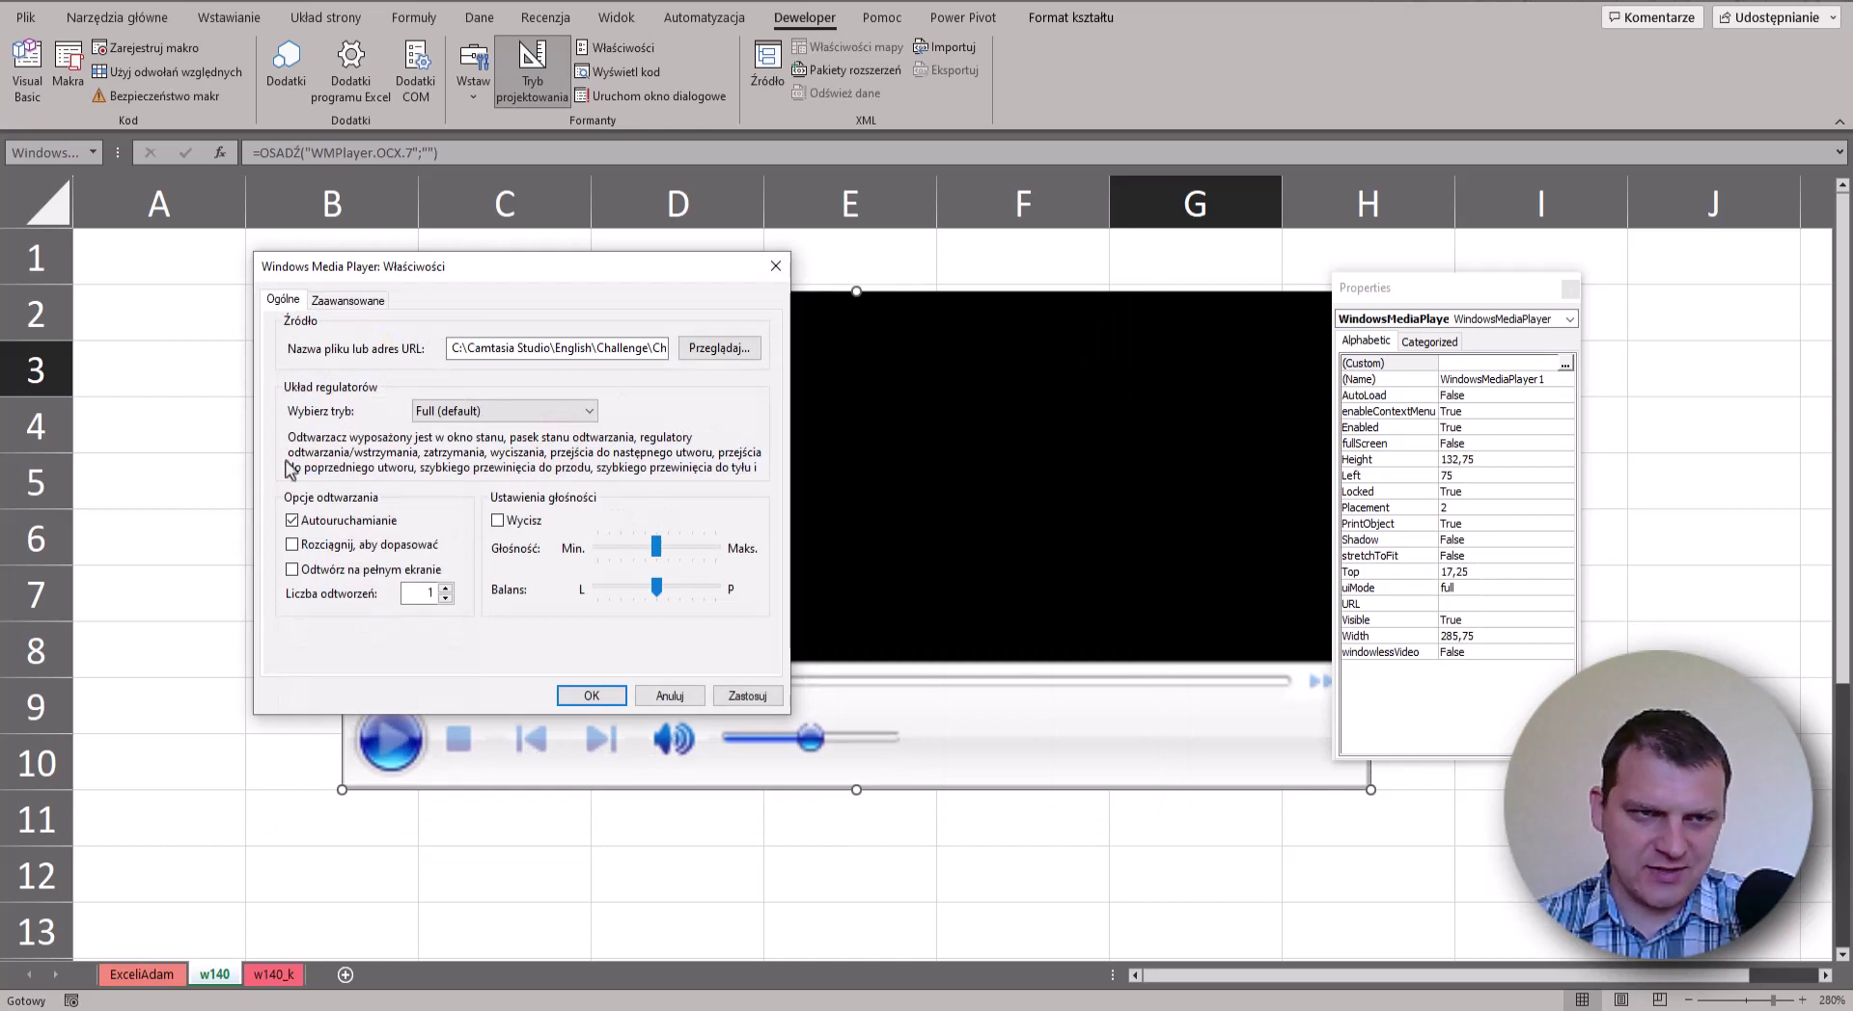
{"action": "left_click", "coordinate": [329, 522]}
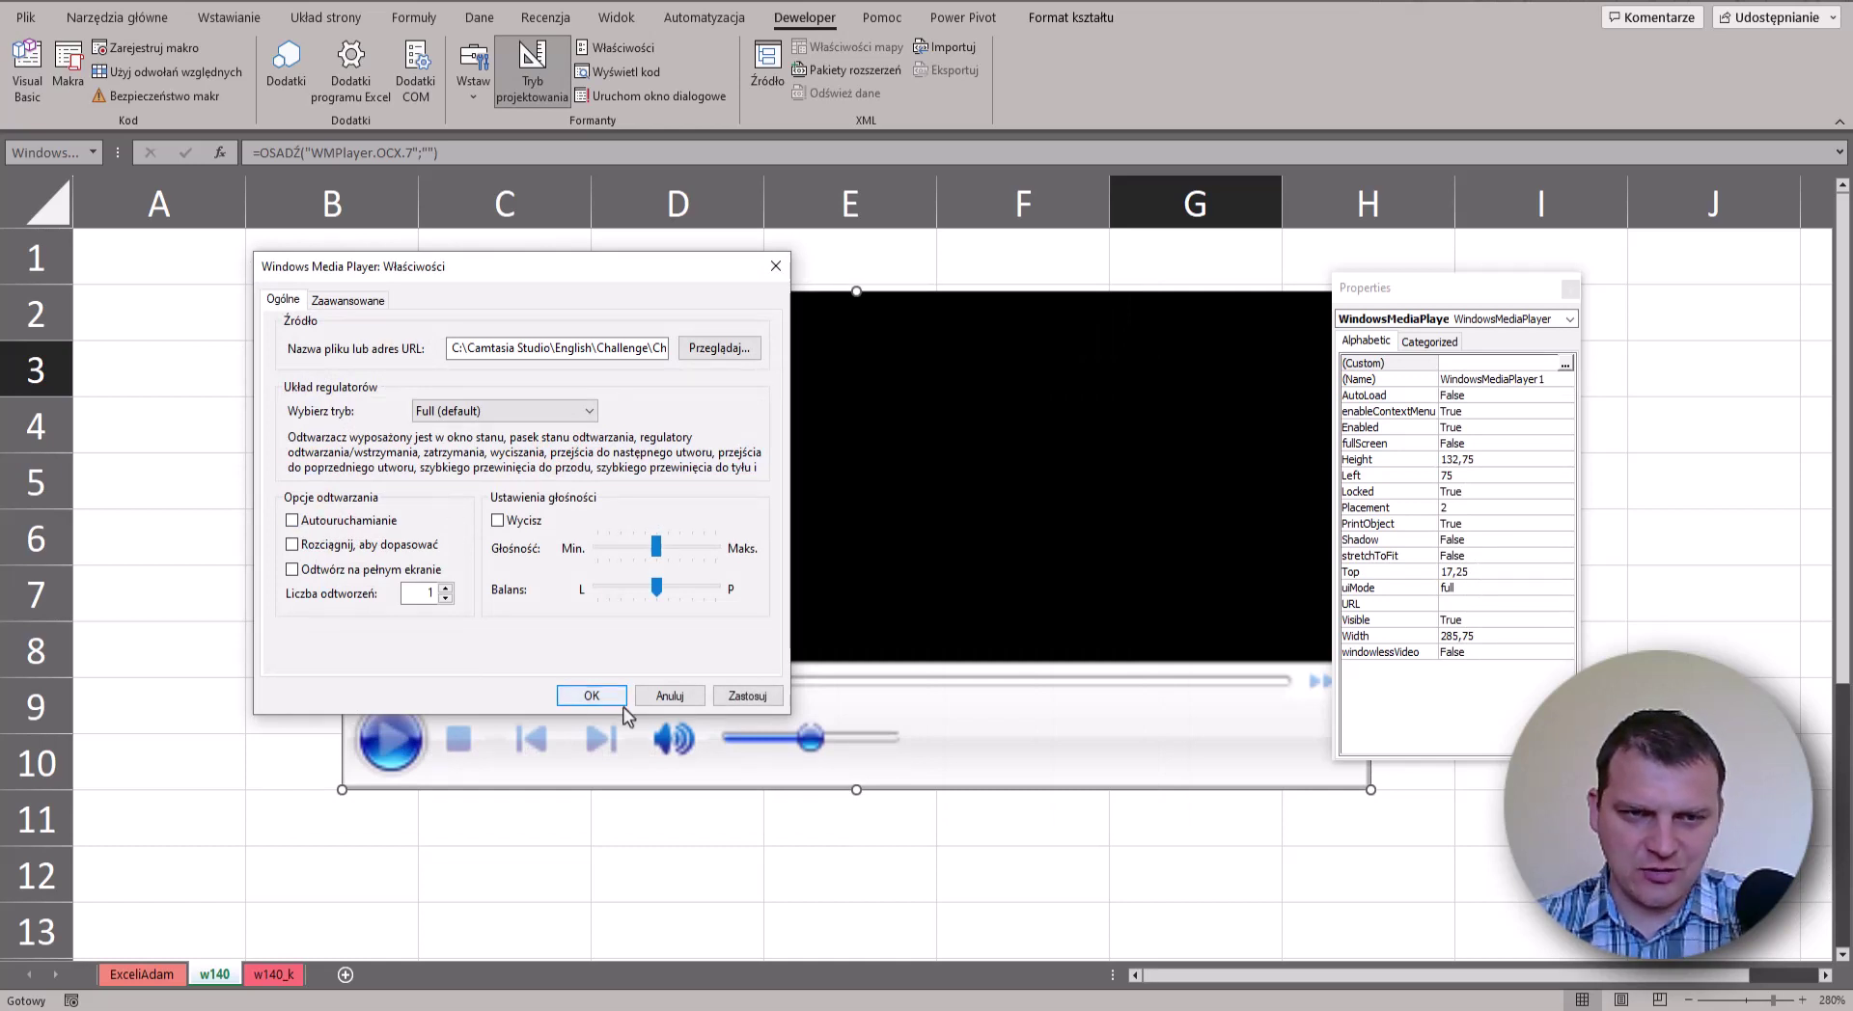
{"action": "left_click", "coordinate": [592, 696]}
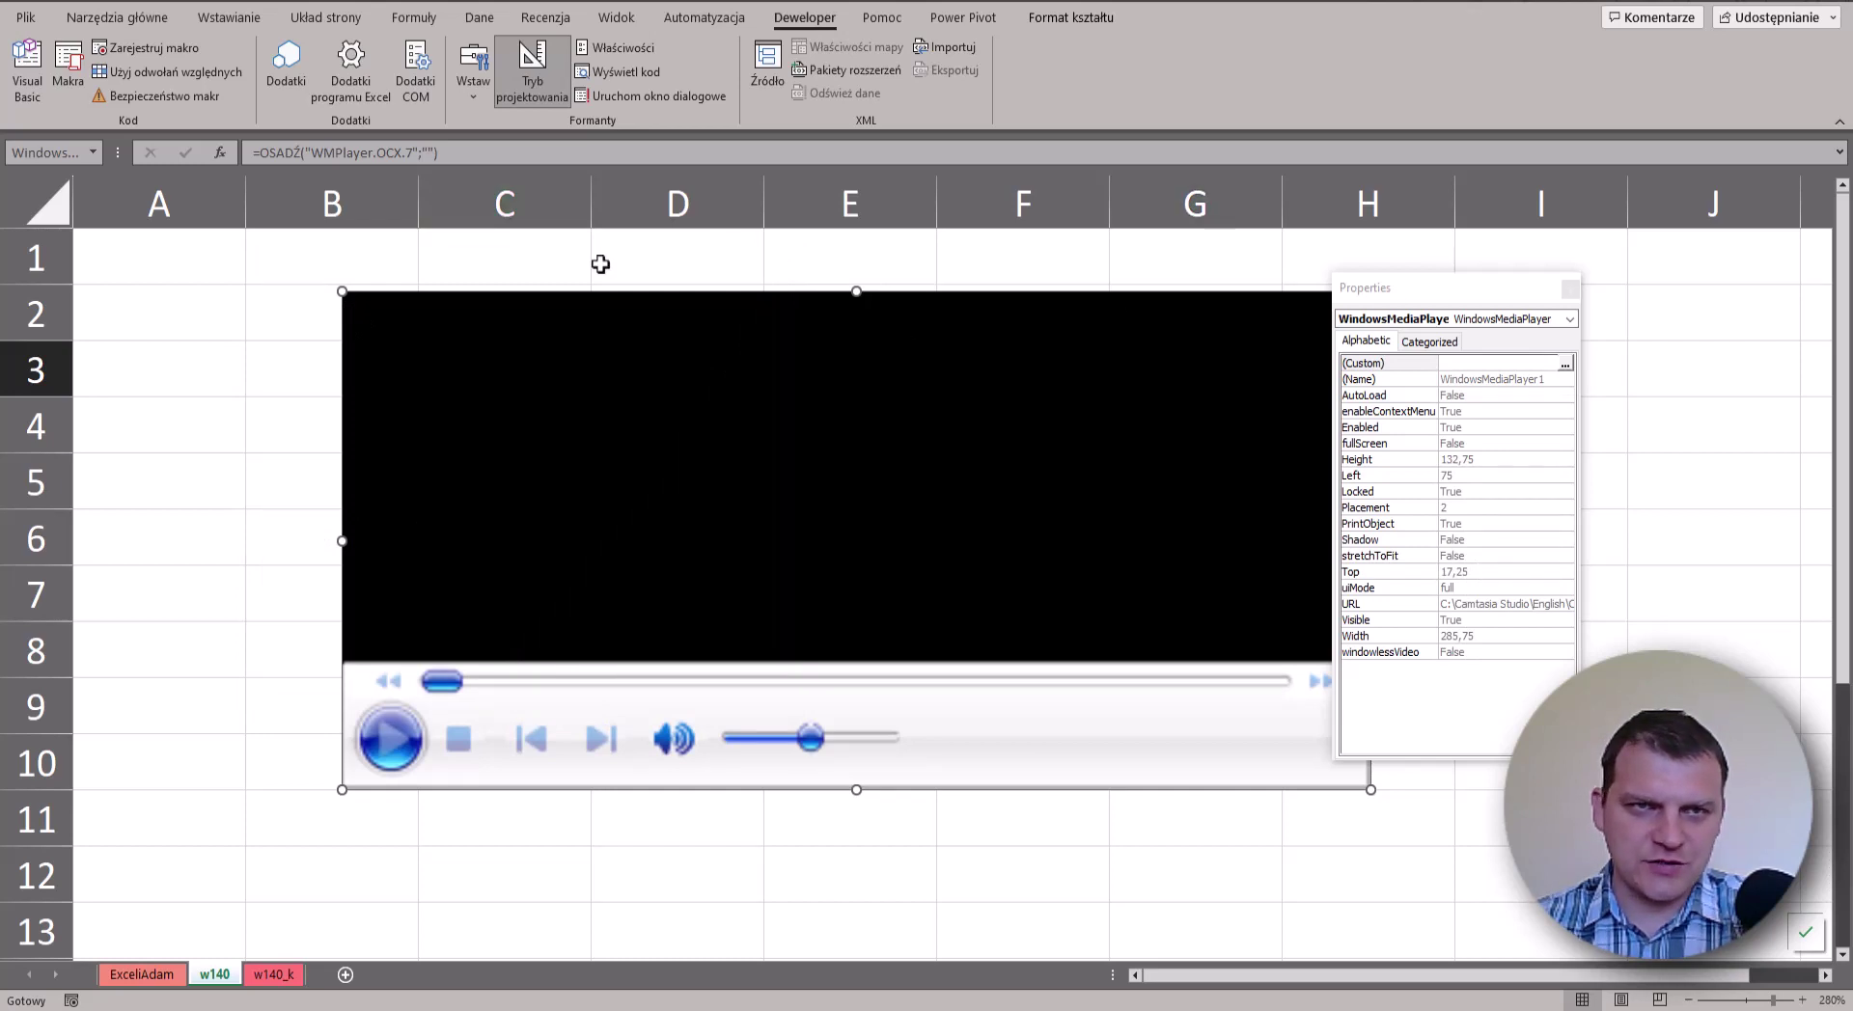
- Leave design mode, then play and pause the Challenge 01 video in the embedded player
{"action": "left_click", "coordinate": [533, 66]}
{"action": "left_click", "coordinate": [504, 395]}
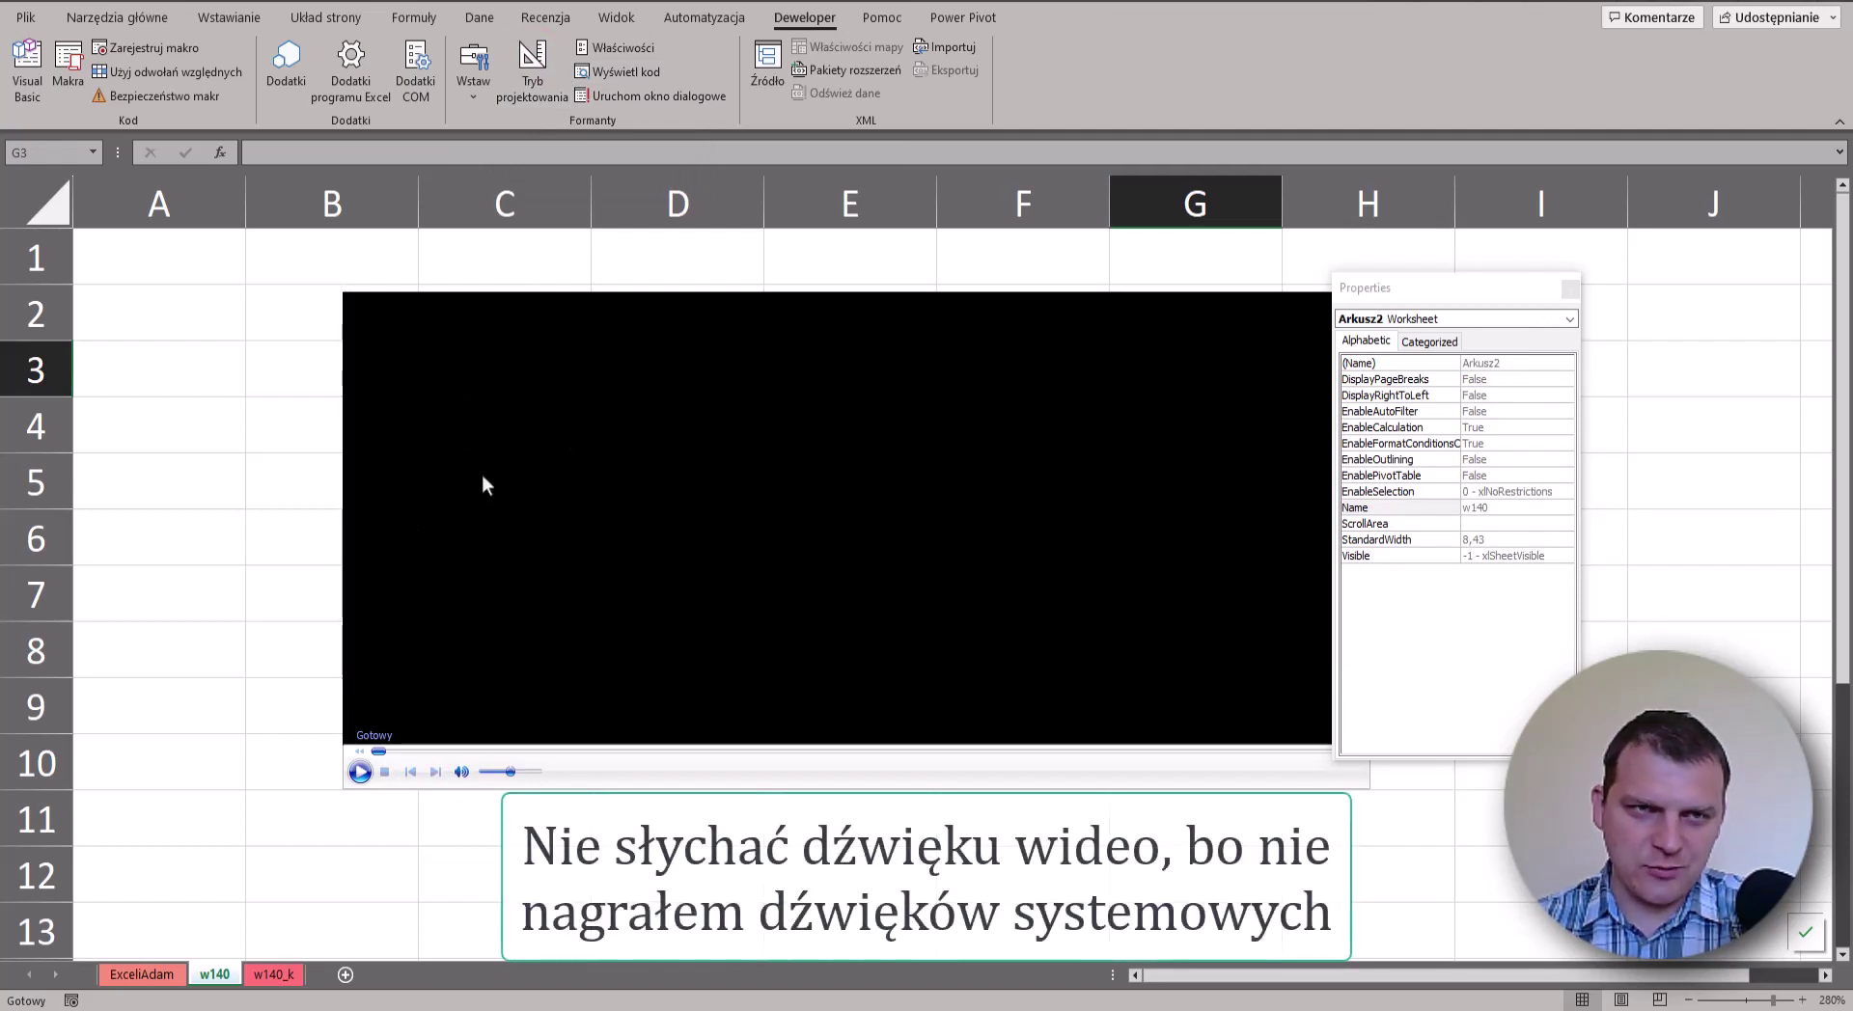
{"action": "left_click", "coordinate": [358, 772]}
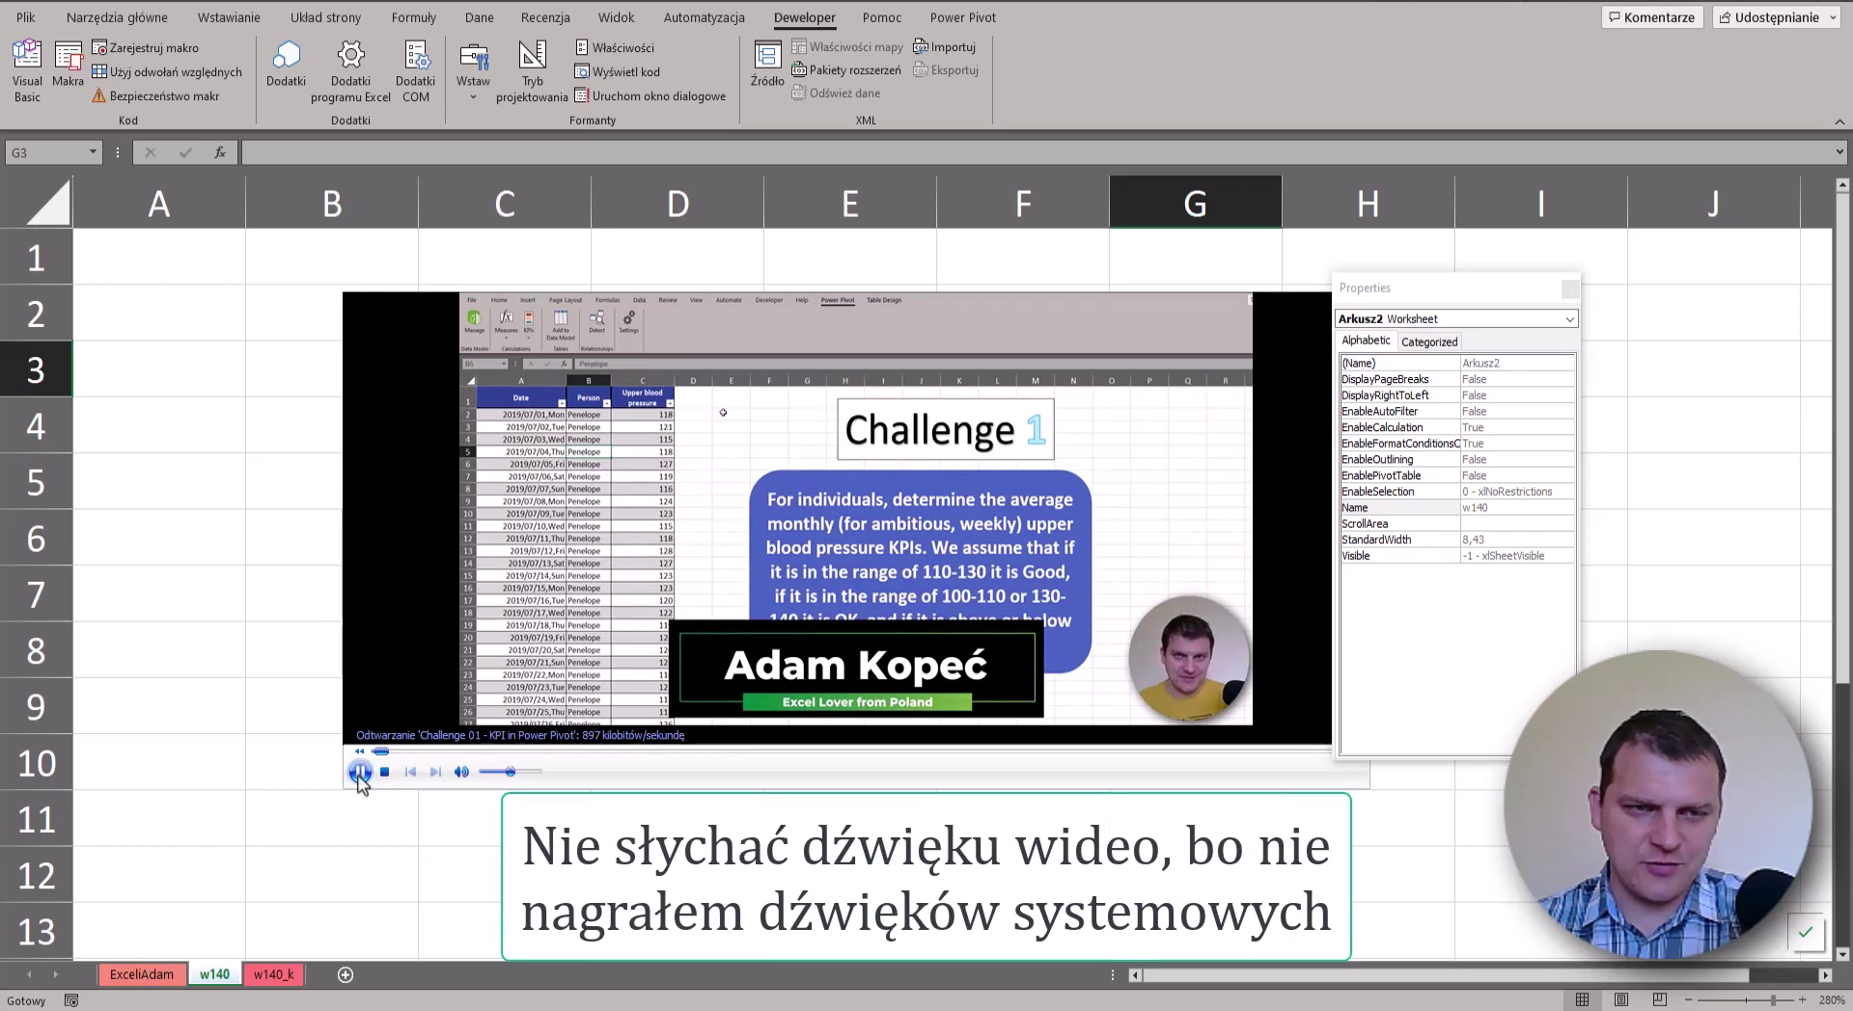
{"action": "left_click", "coordinate": [359, 772]}
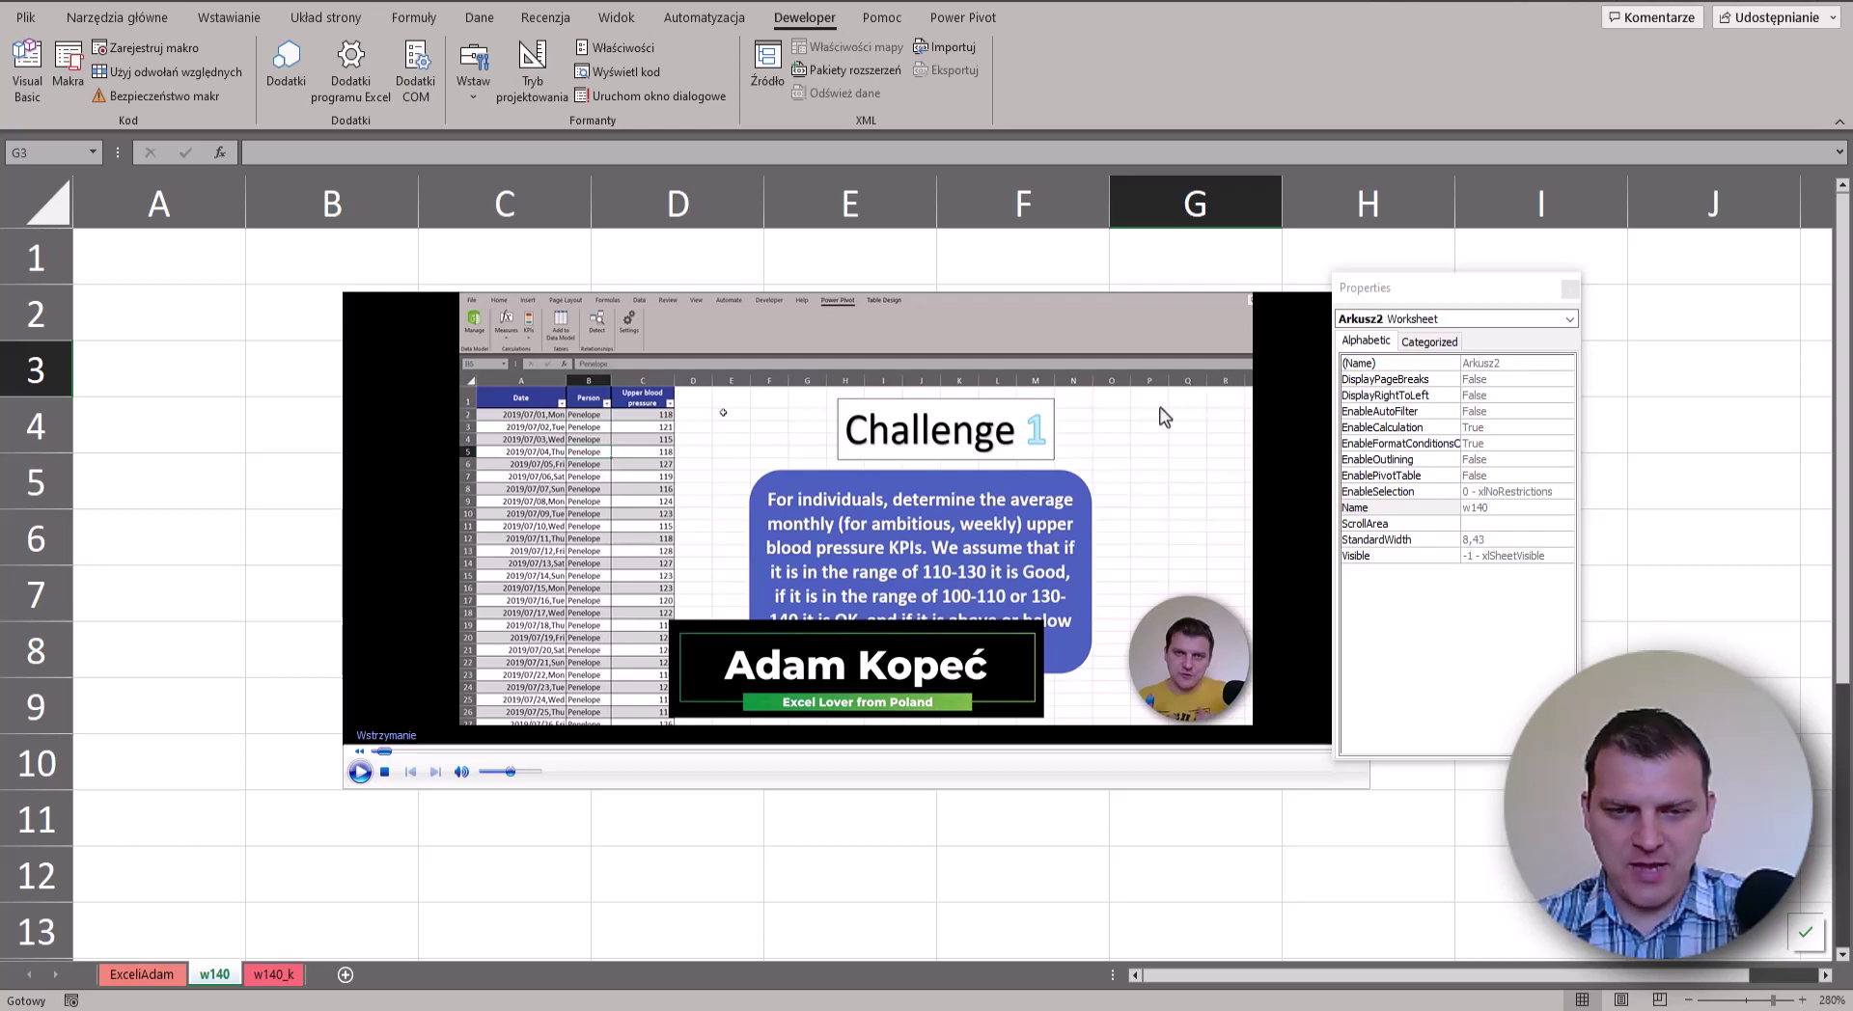
{"action": "key", "text": "alt+Tab"}
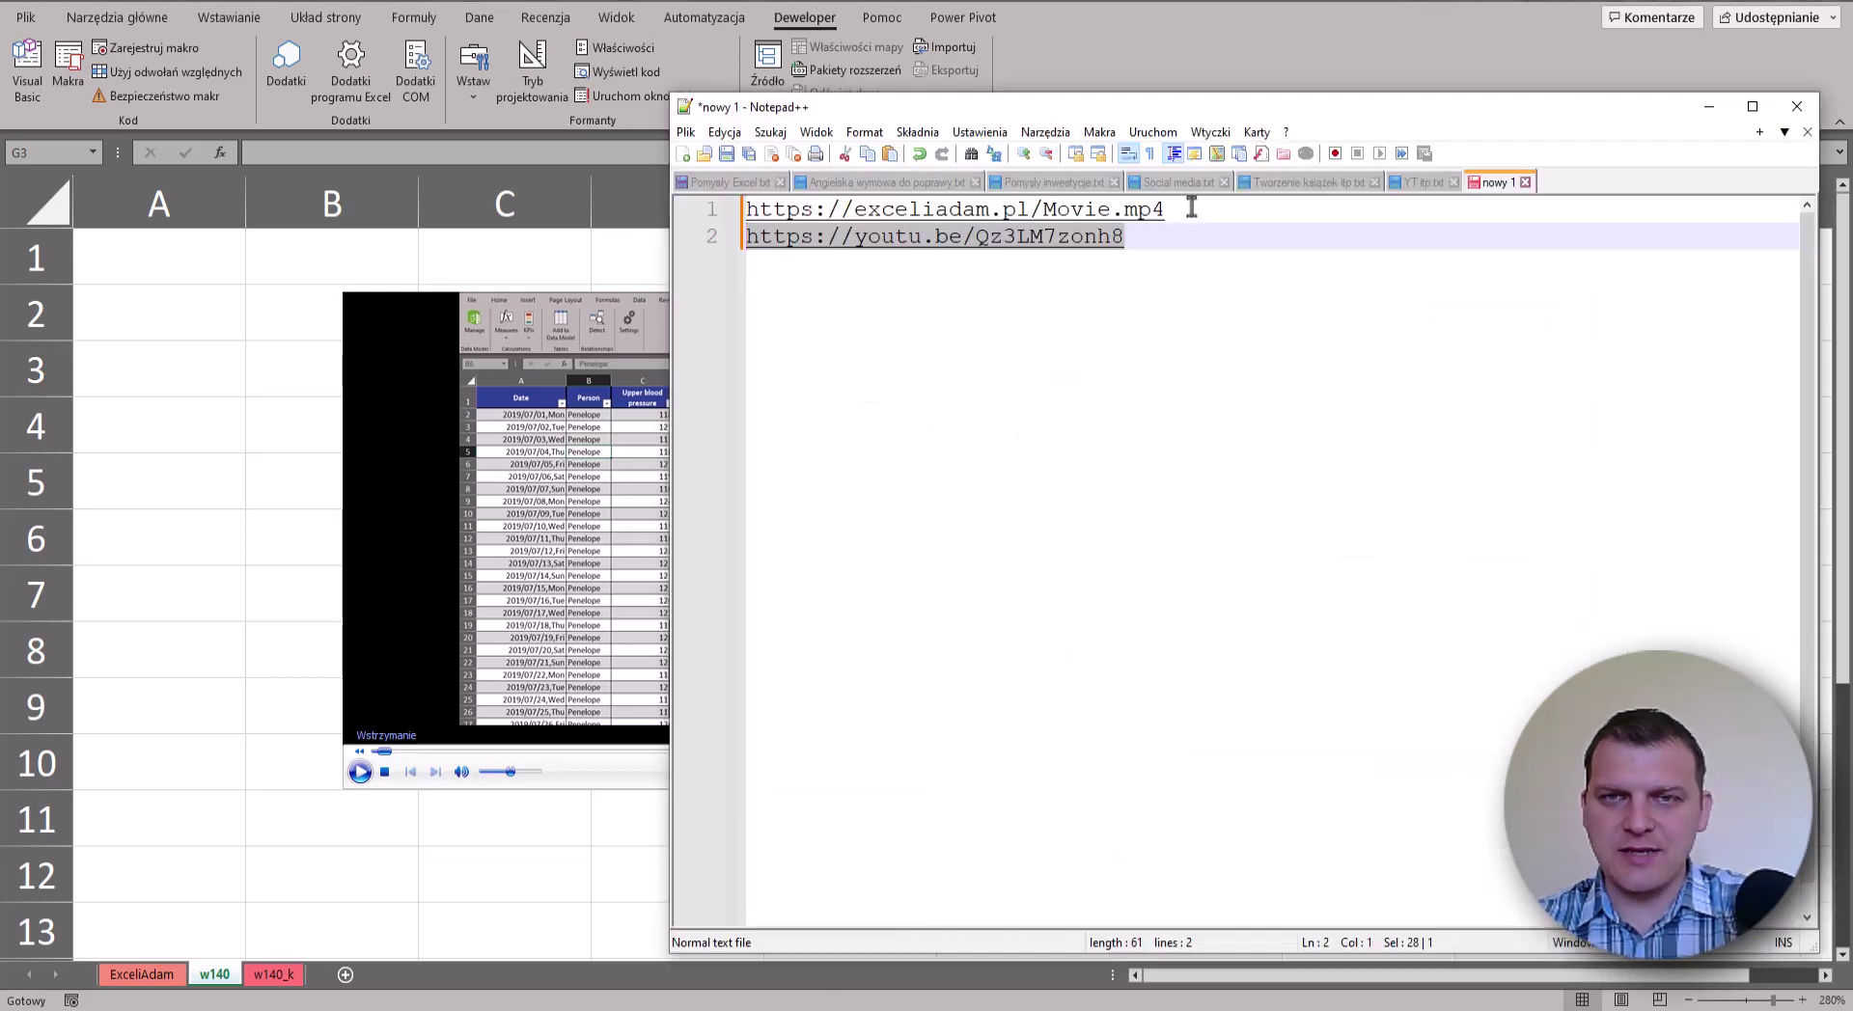
{"action": "left_click_drag", "start_coordinate": [1185, 208], "coordinate": [745, 208]}
{"action": "key", "text": "ctrl+c"}
{"action": "key", "text": "alt+Tab"}
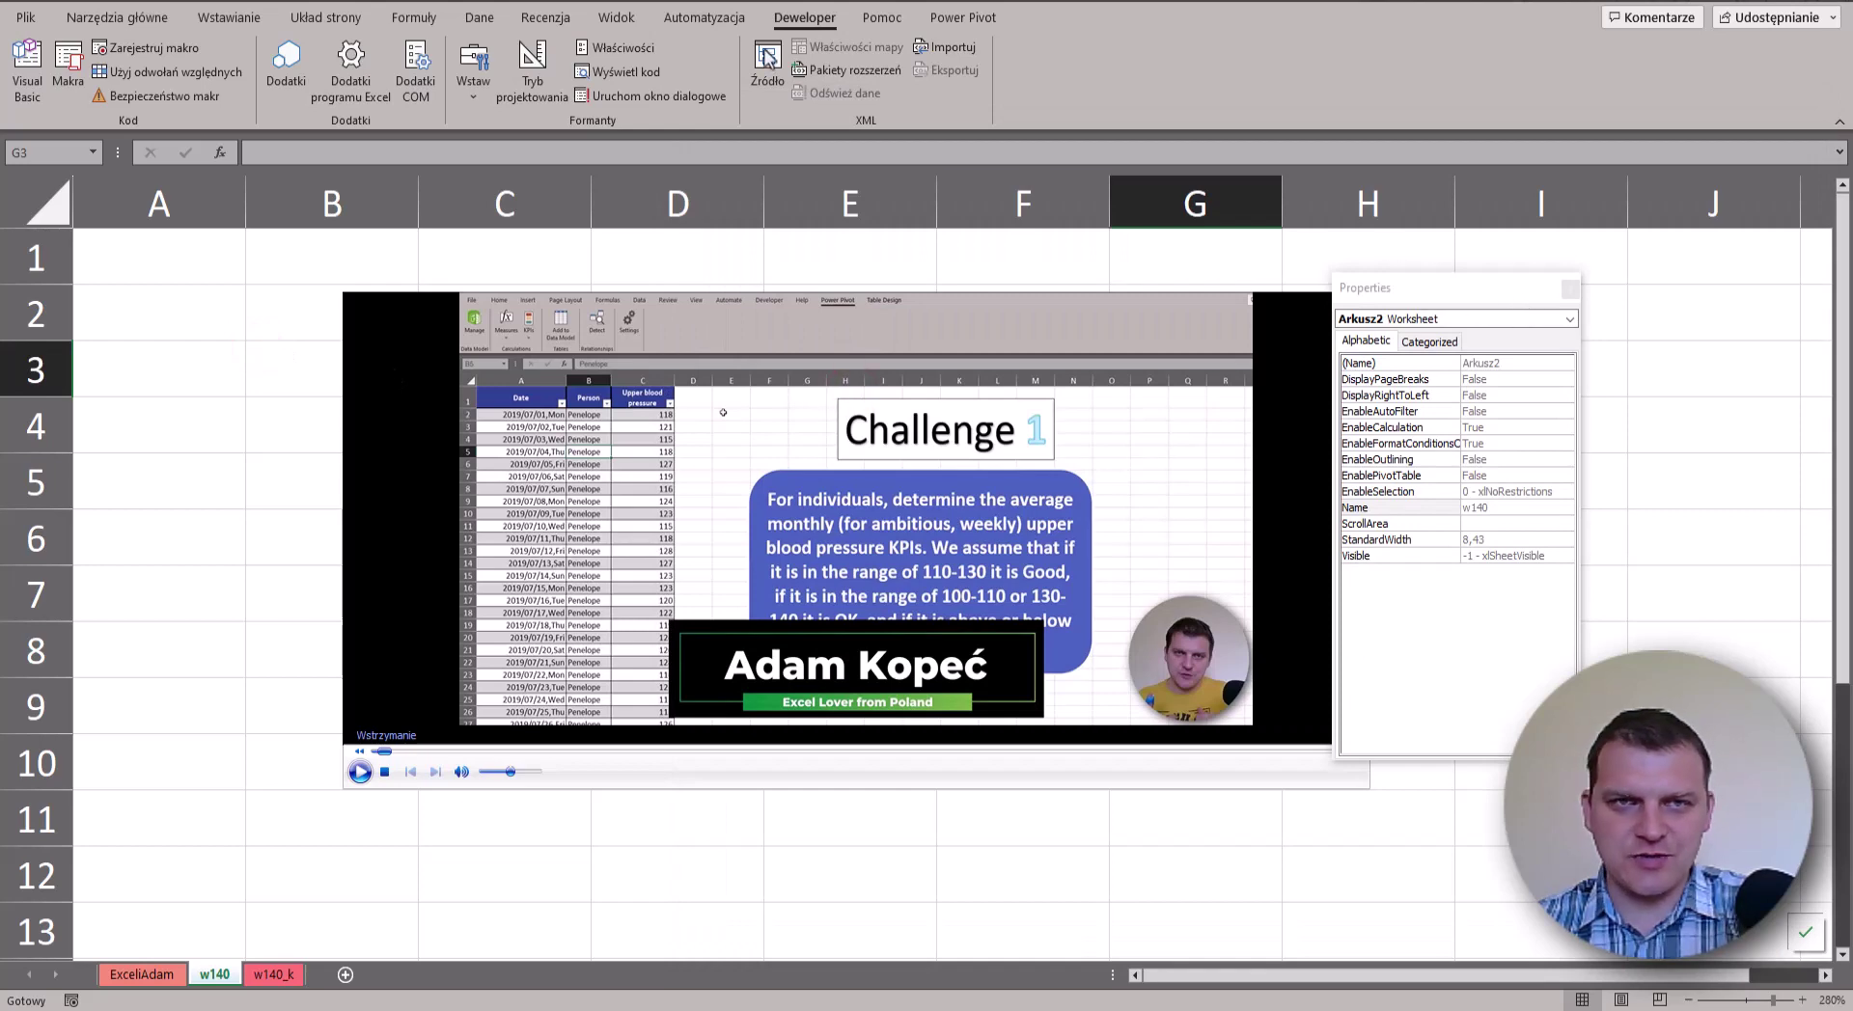
{"action": "left_click", "coordinate": [533, 68]}
{"action": "left_click", "coordinate": [1024, 370]}
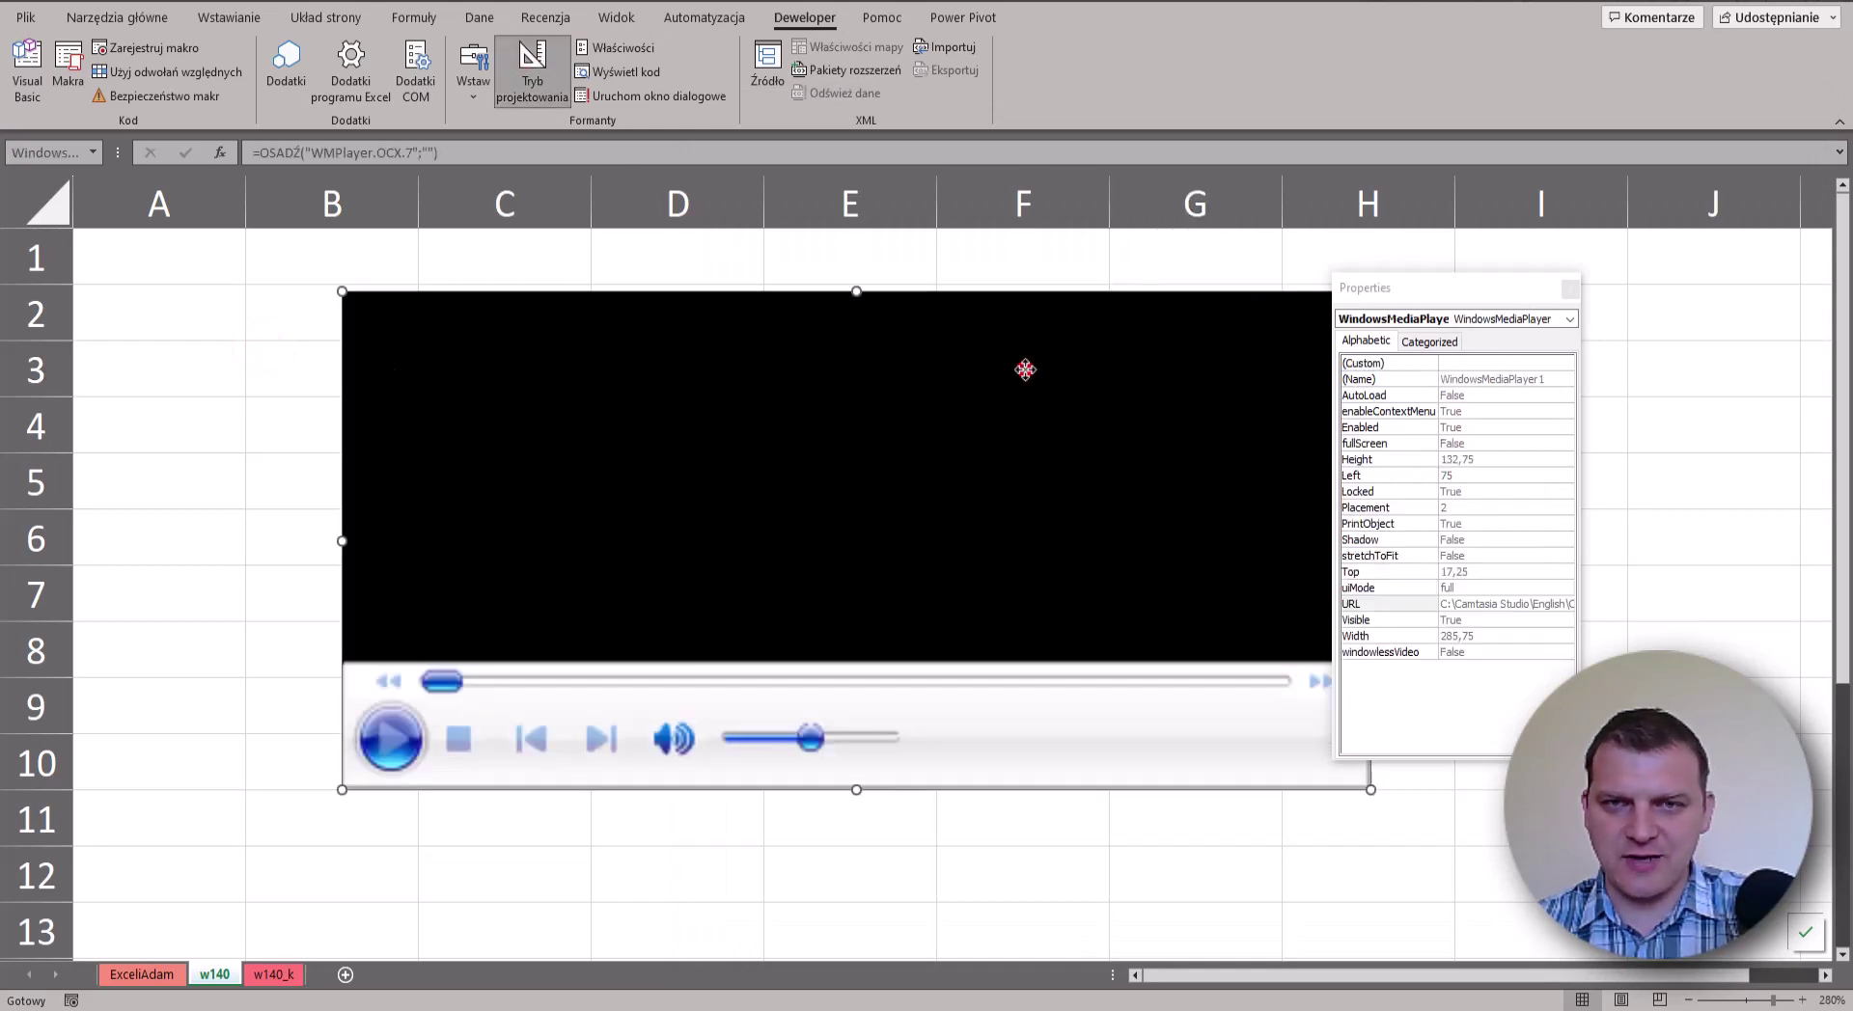
{"action": "left_click", "coordinate": [1566, 366]}
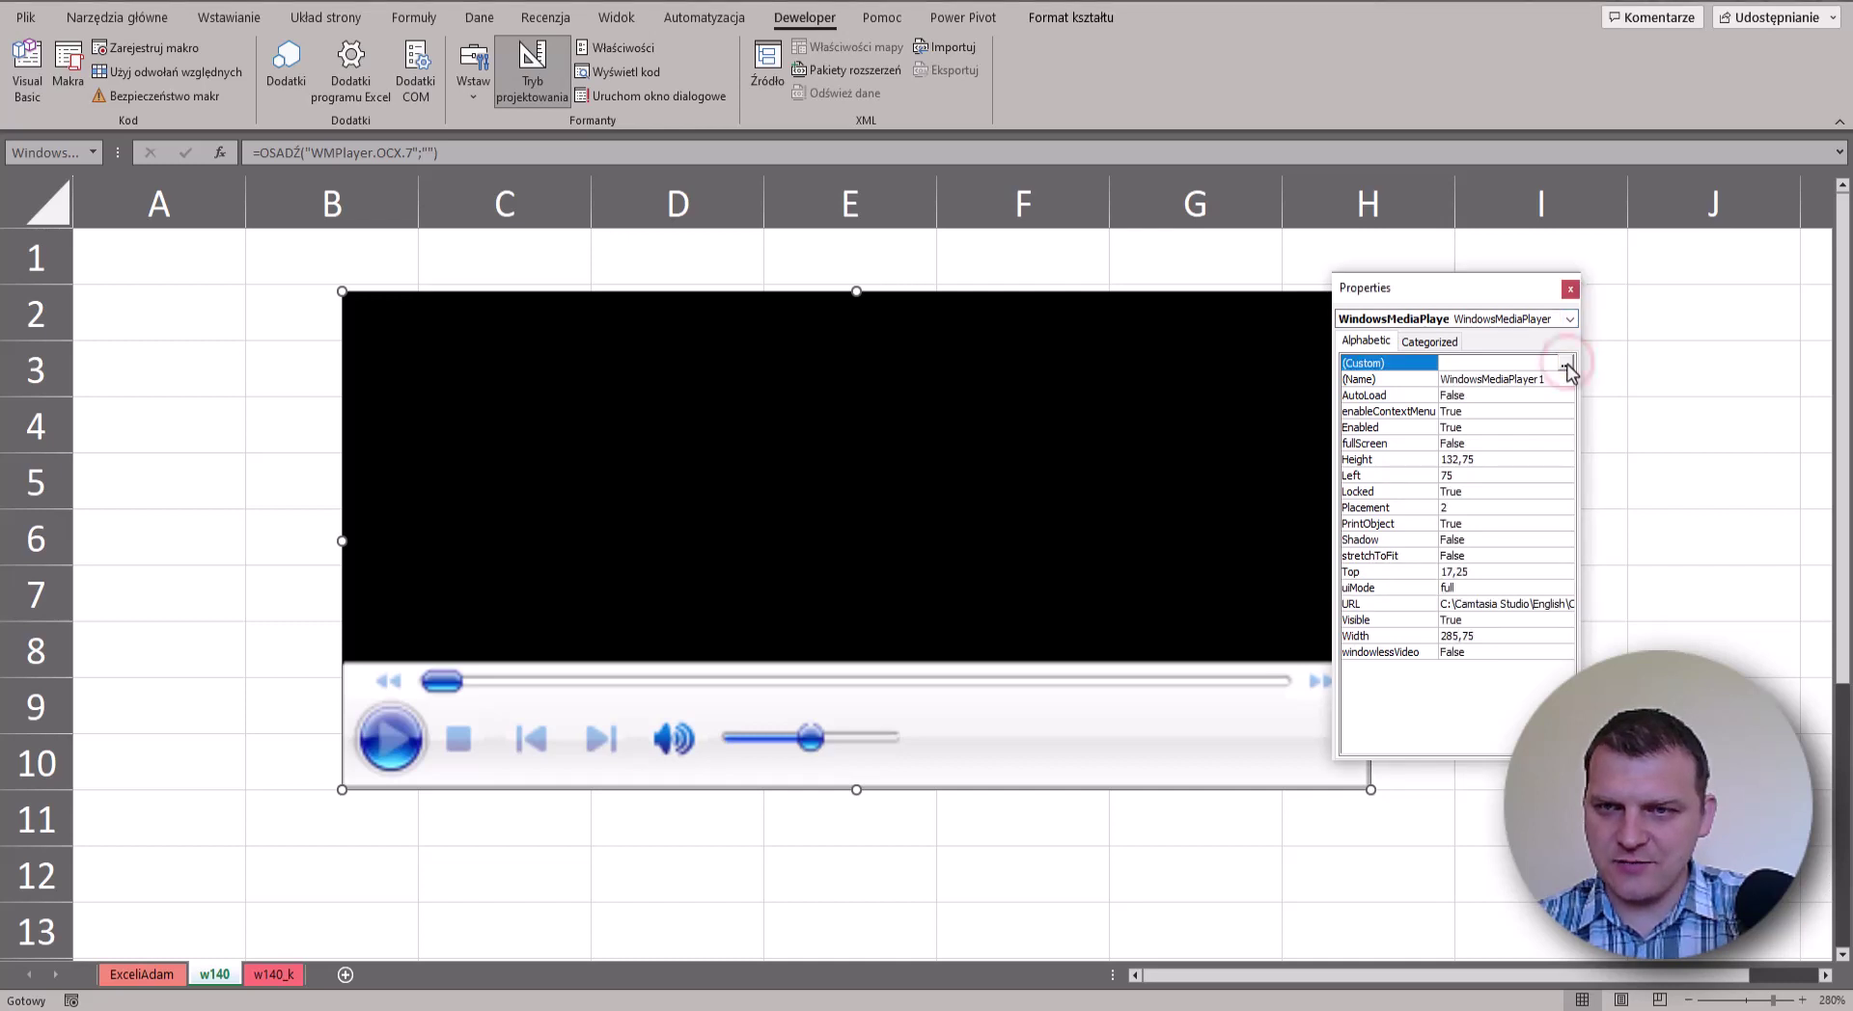
{"action": "left_click", "coordinate": [1565, 365]}
{"action": "key", "text": "ctrl+v"}
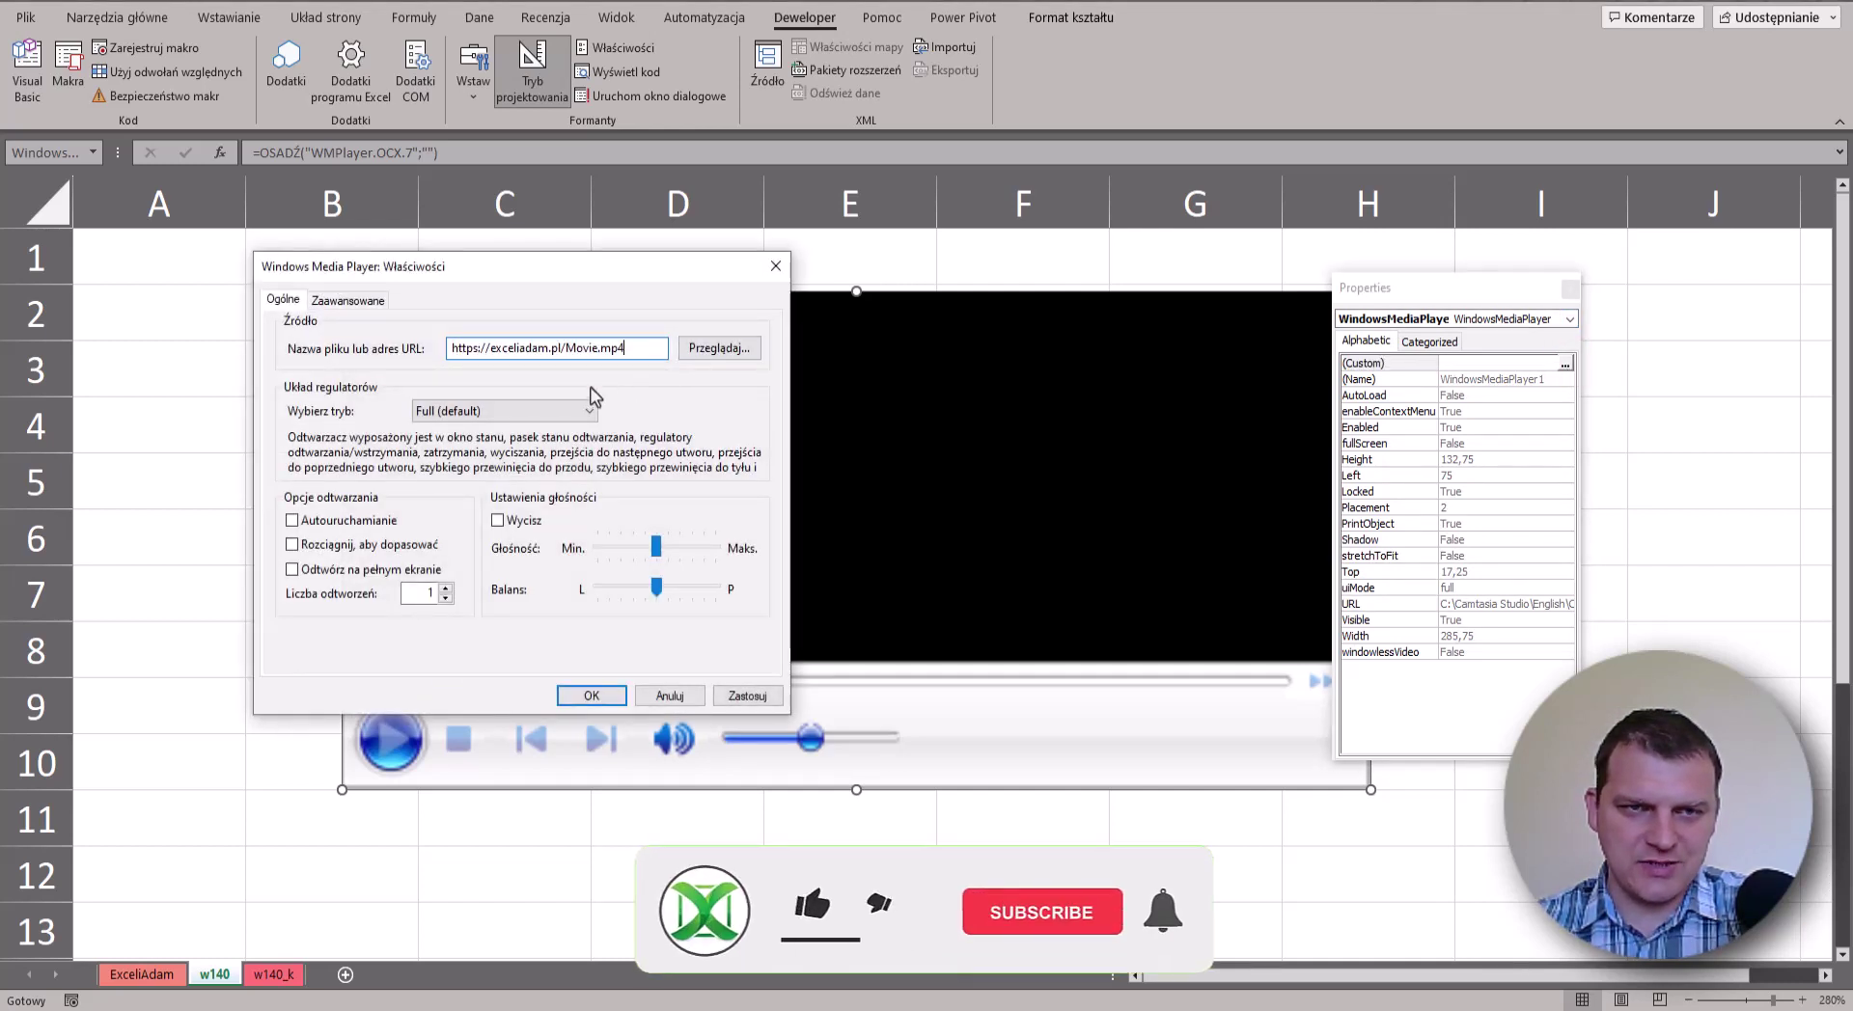
{"action": "left_click", "coordinate": [591, 695]}
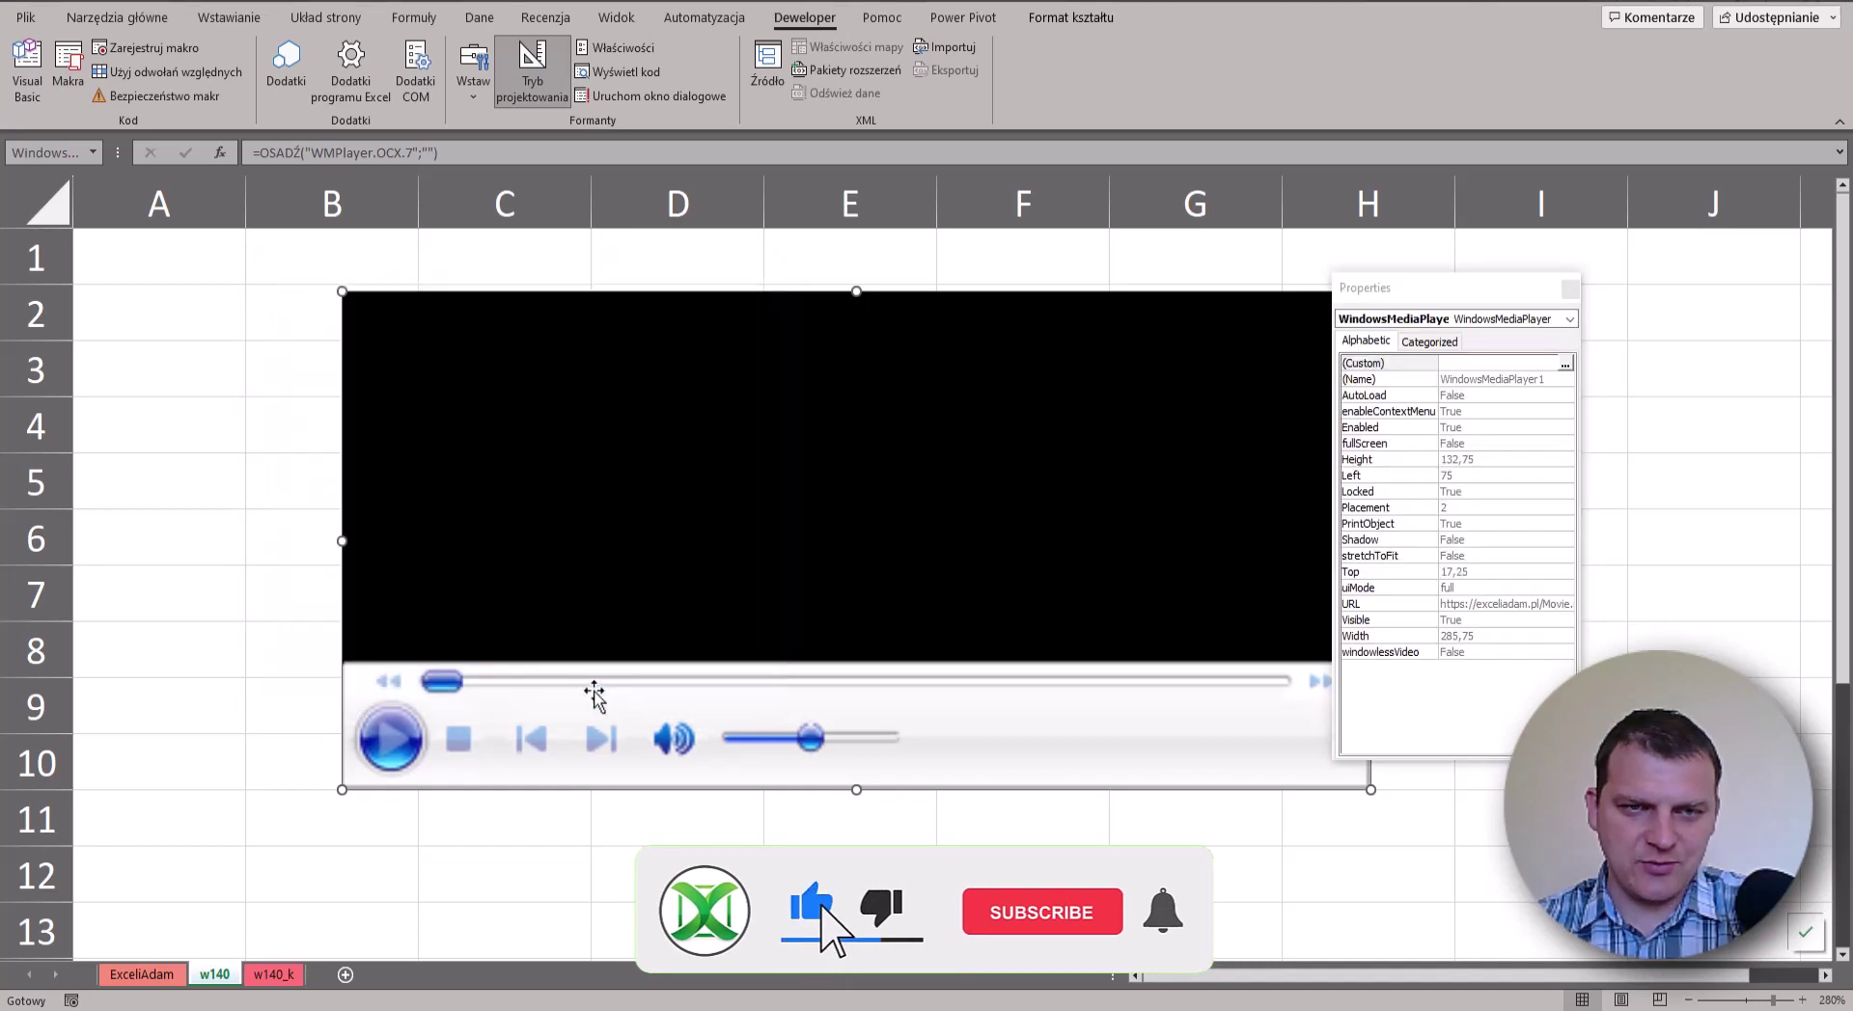
{"action": "left_click", "coordinate": [531, 69]}
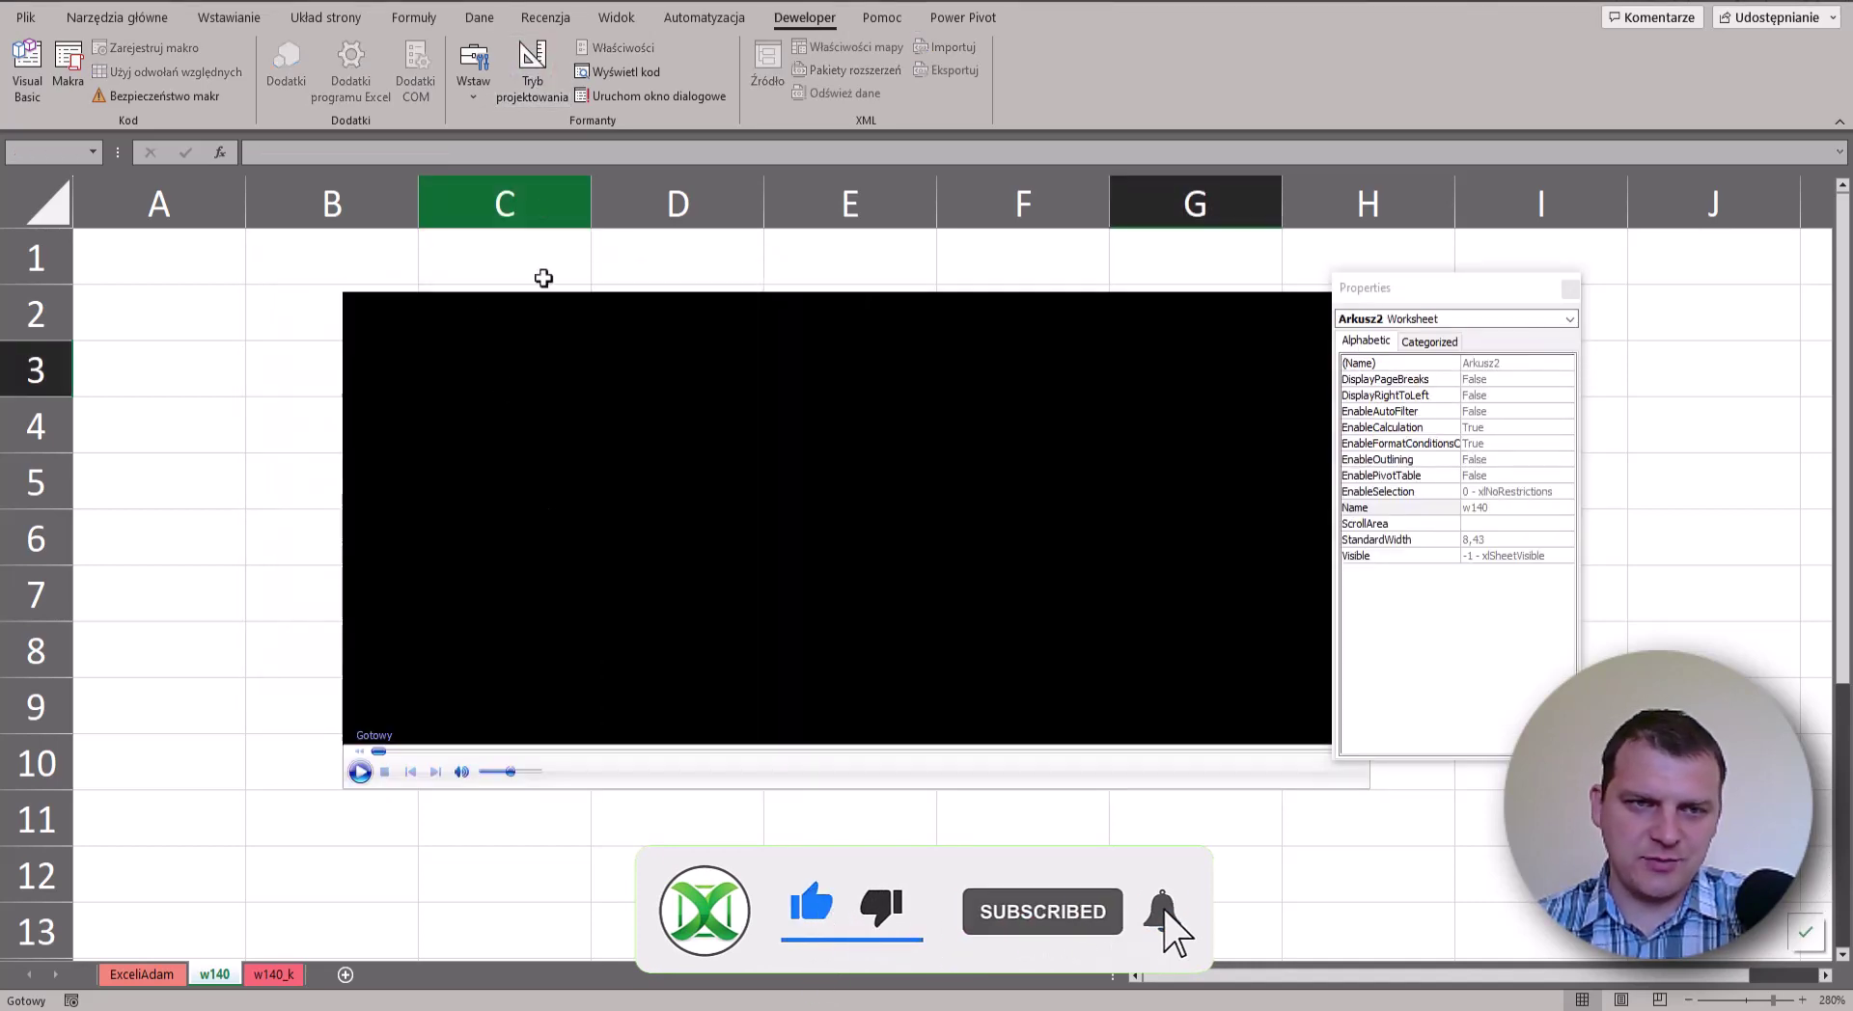
- Play the web-hosted Movie.mp4 TRIM lesson, then re-enter design mode and select the player
{"action": "left_click", "coordinate": [360, 772]}
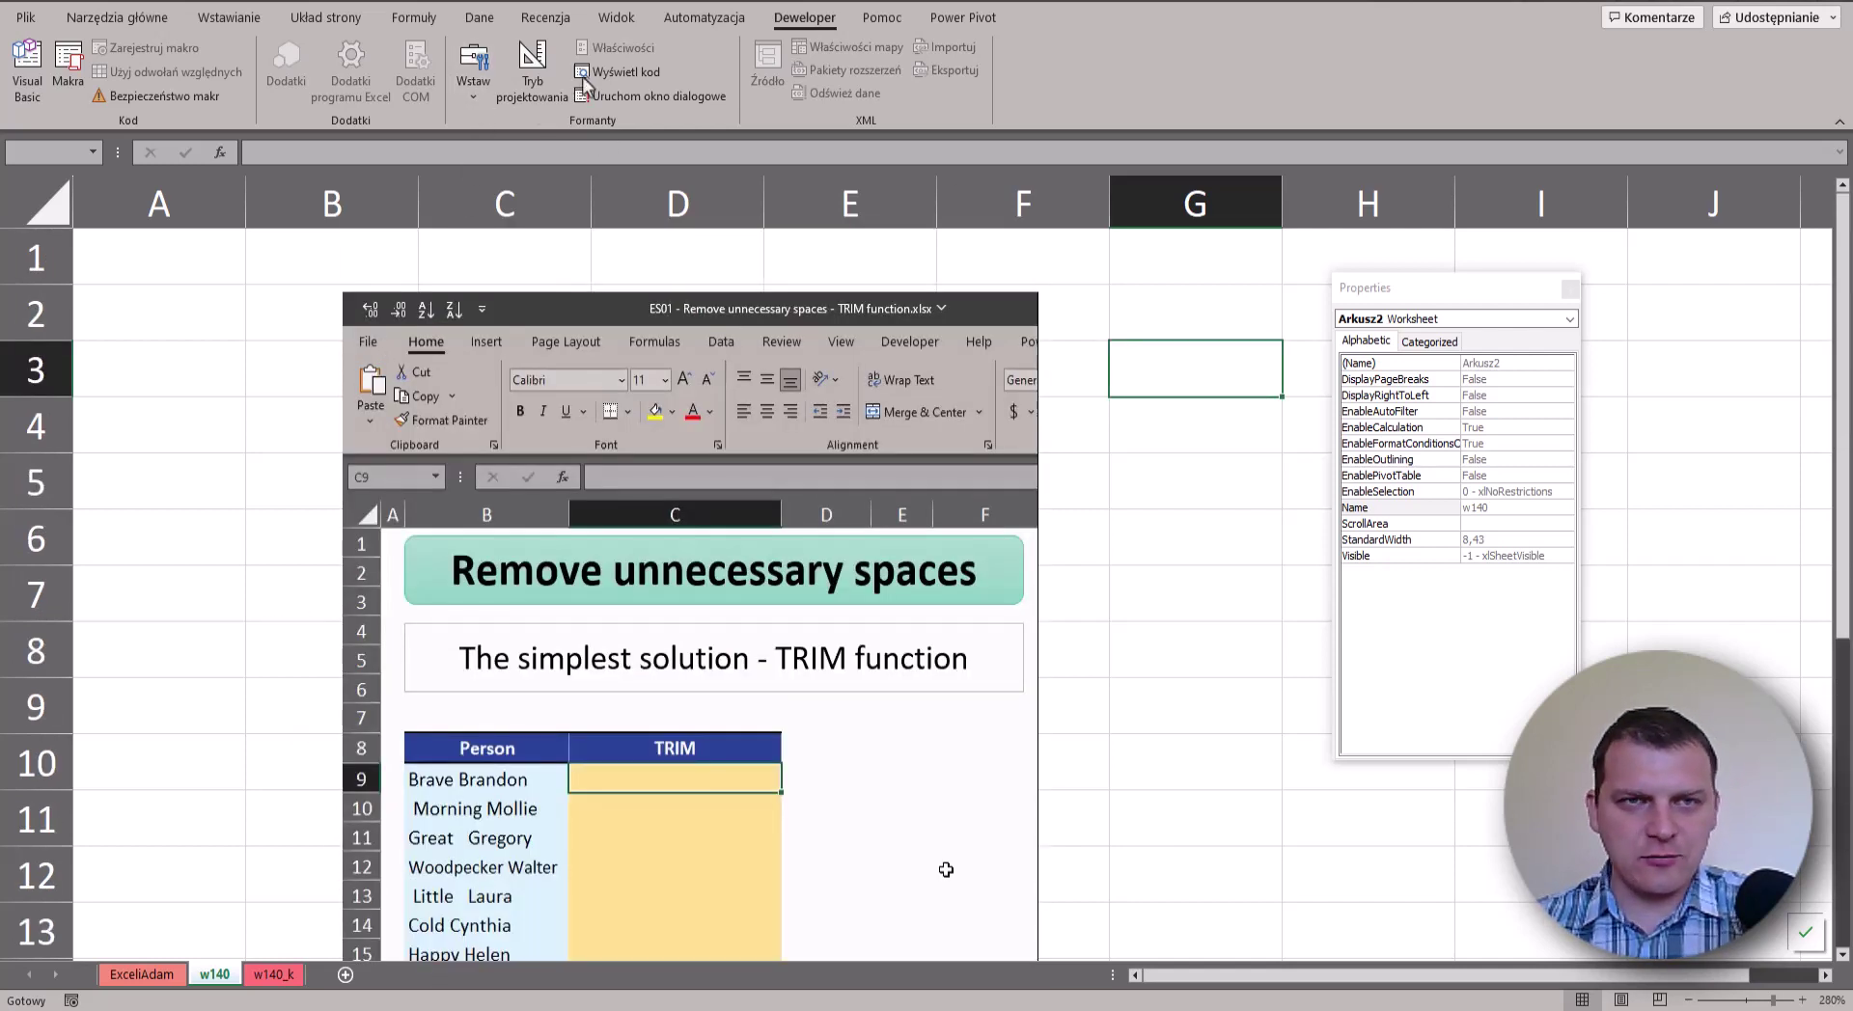
{"action": "left_click", "coordinate": [535, 72]}
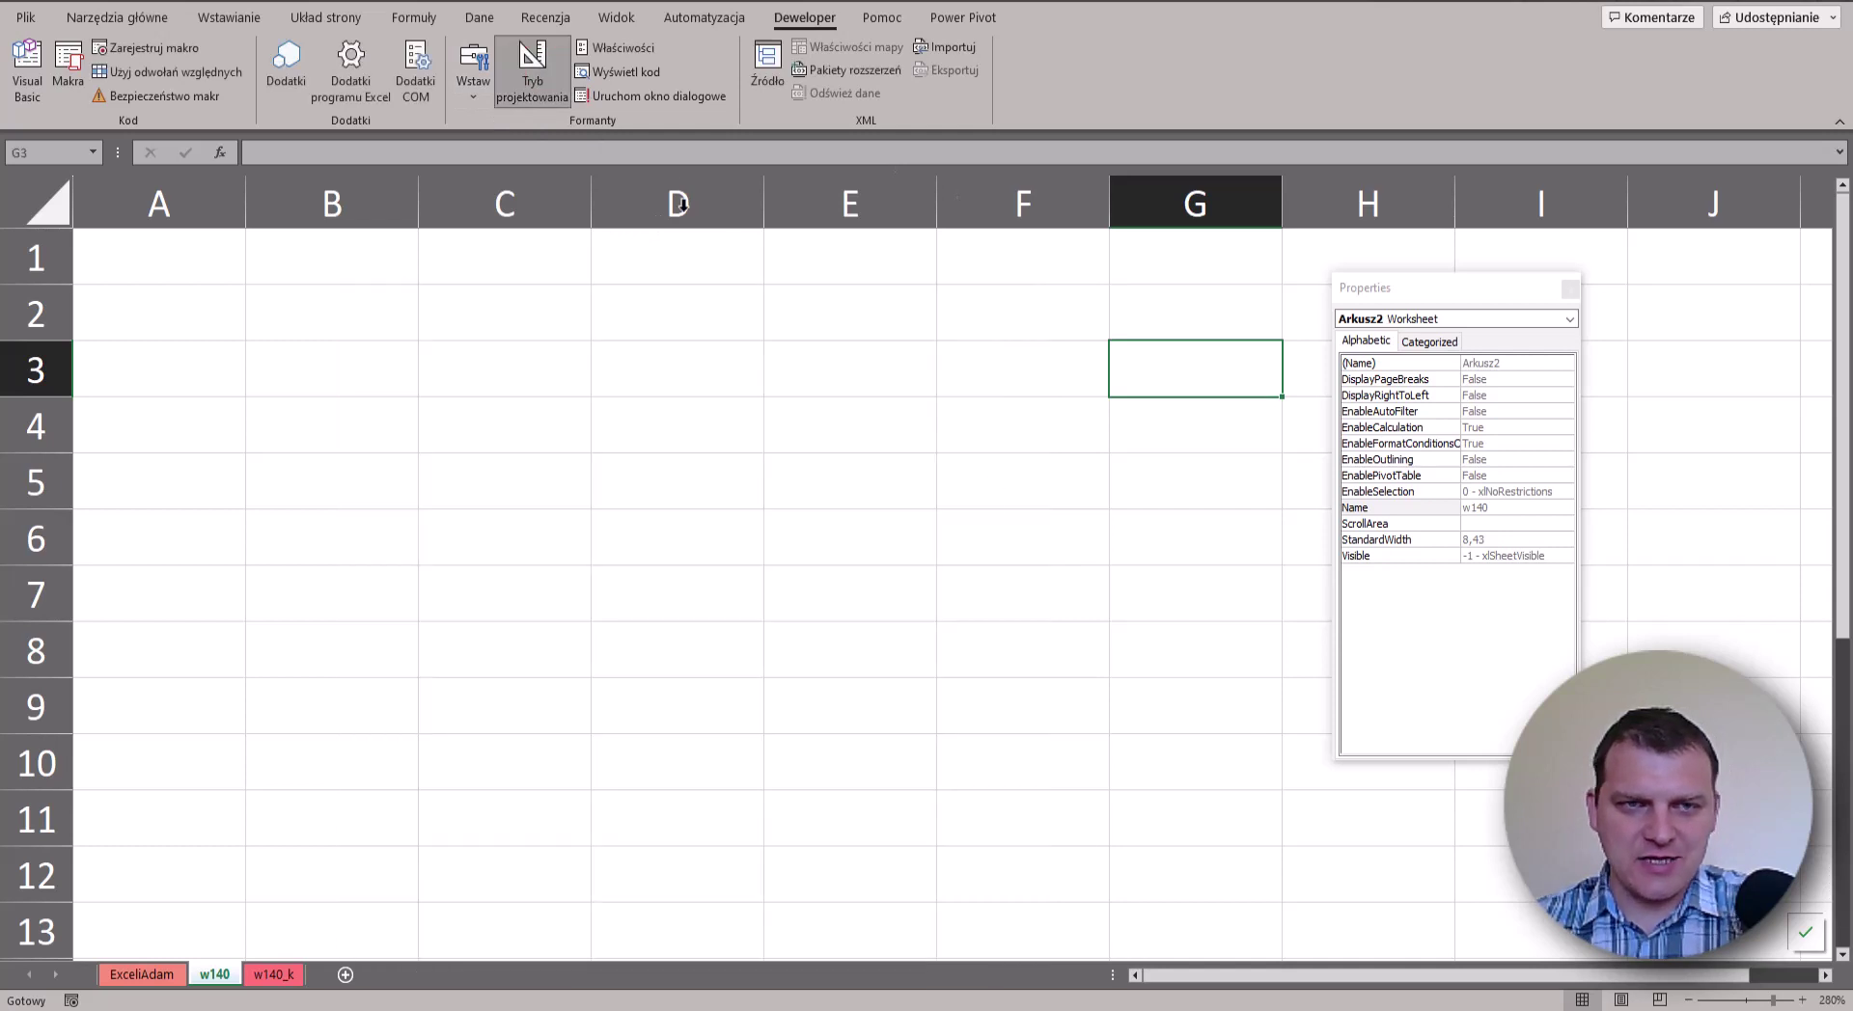
{"action": "left_click", "coordinate": [677, 465]}
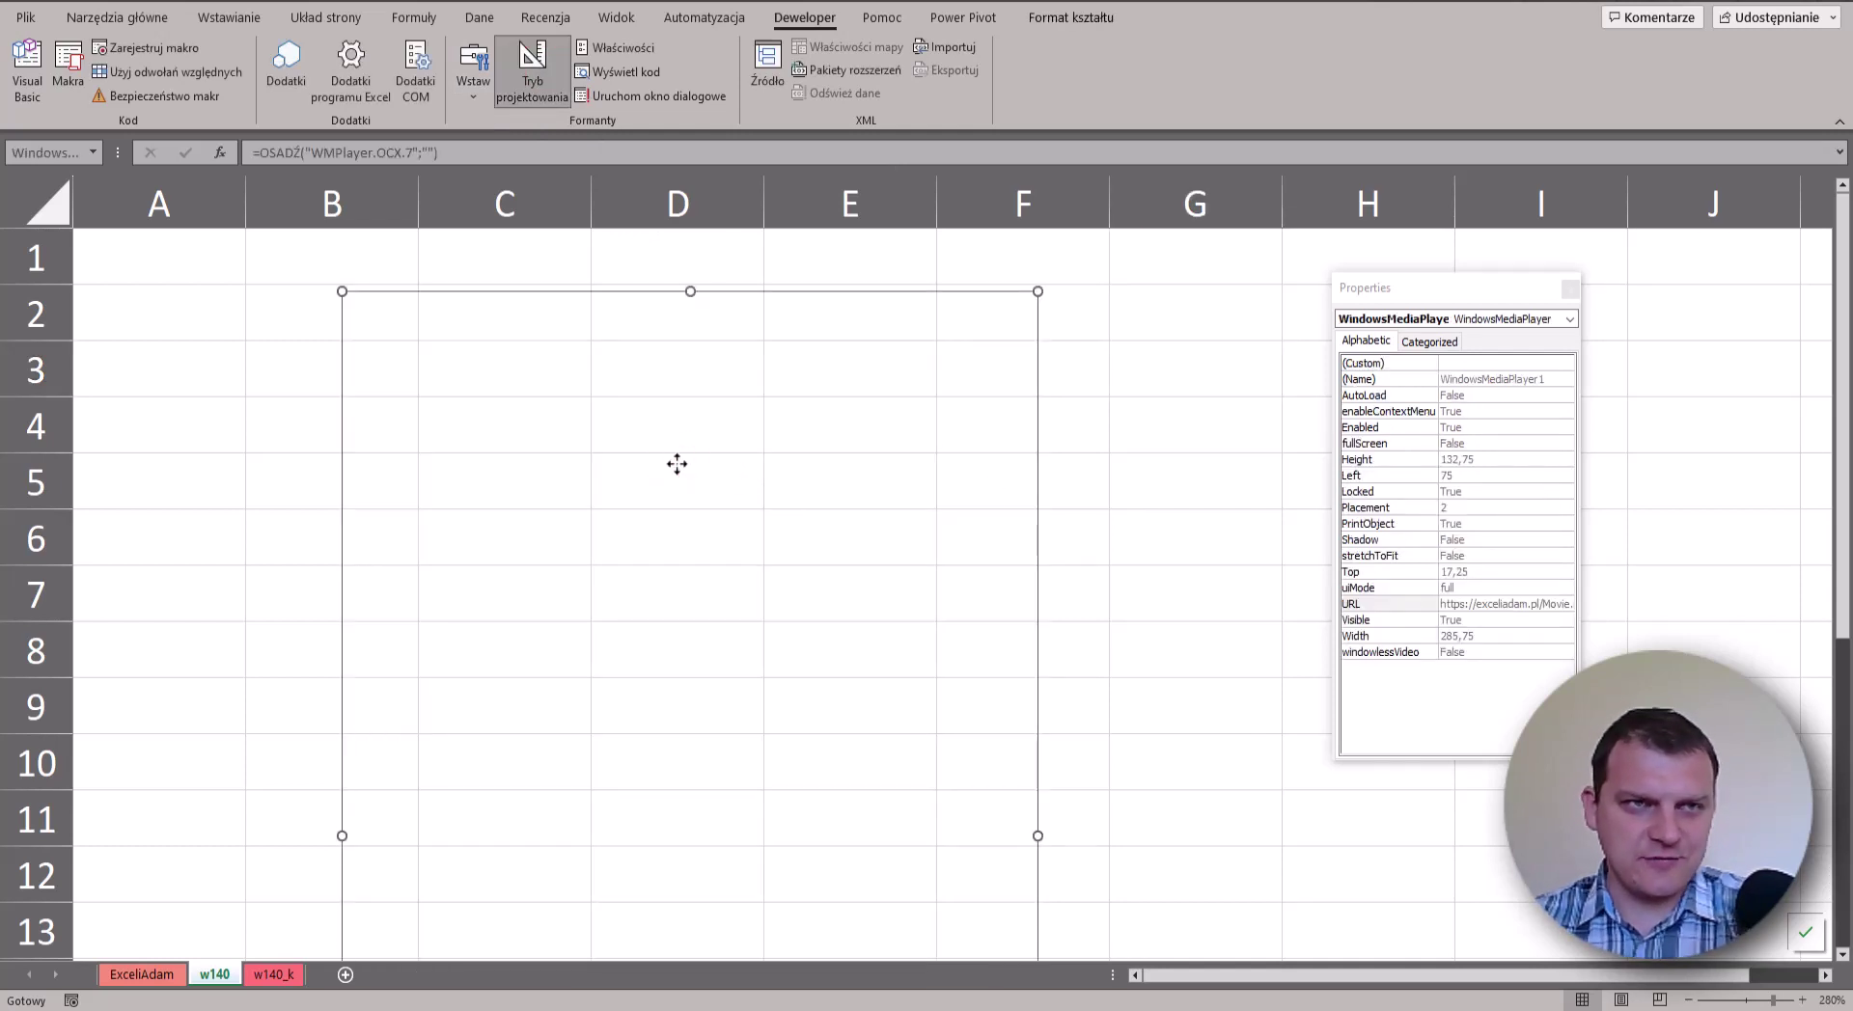
- Open the Selection pane from Home > Find & Select and reselect WindowsMediaPlayer1
{"action": "left_click", "coordinate": [114, 21]}
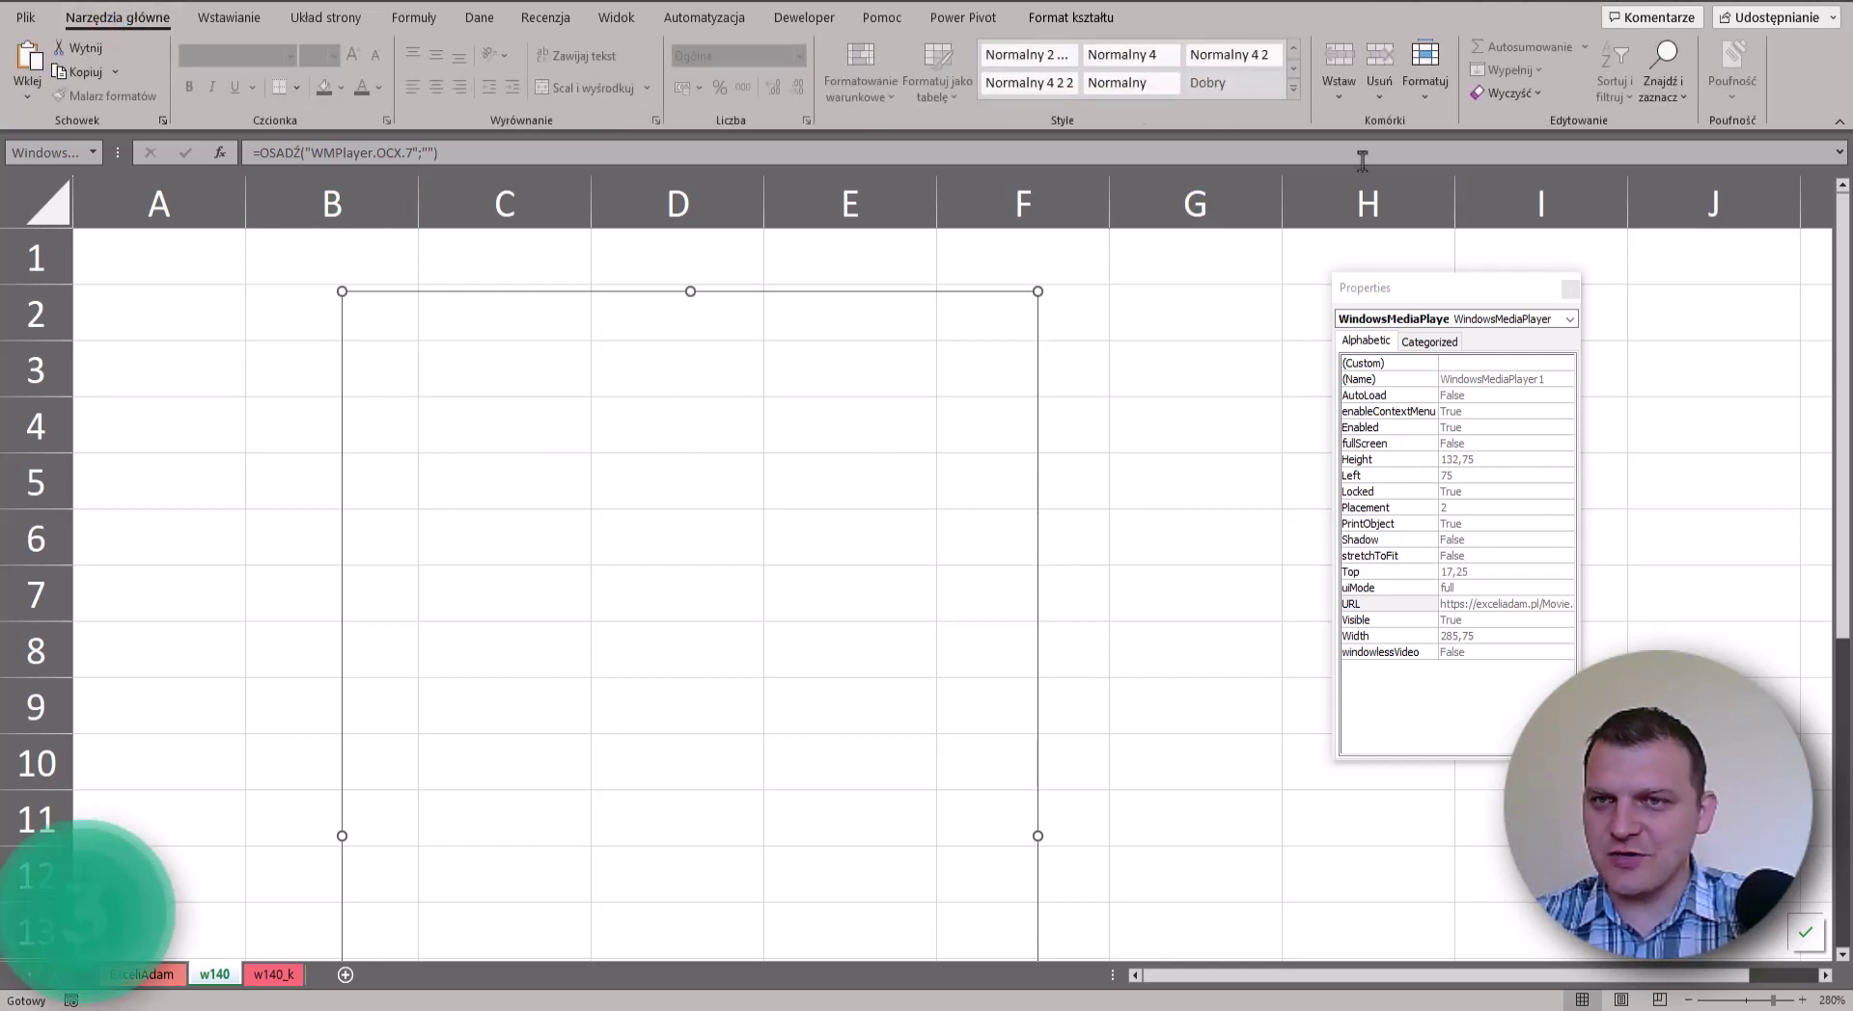
{"action": "left_click", "coordinate": [1684, 97]}
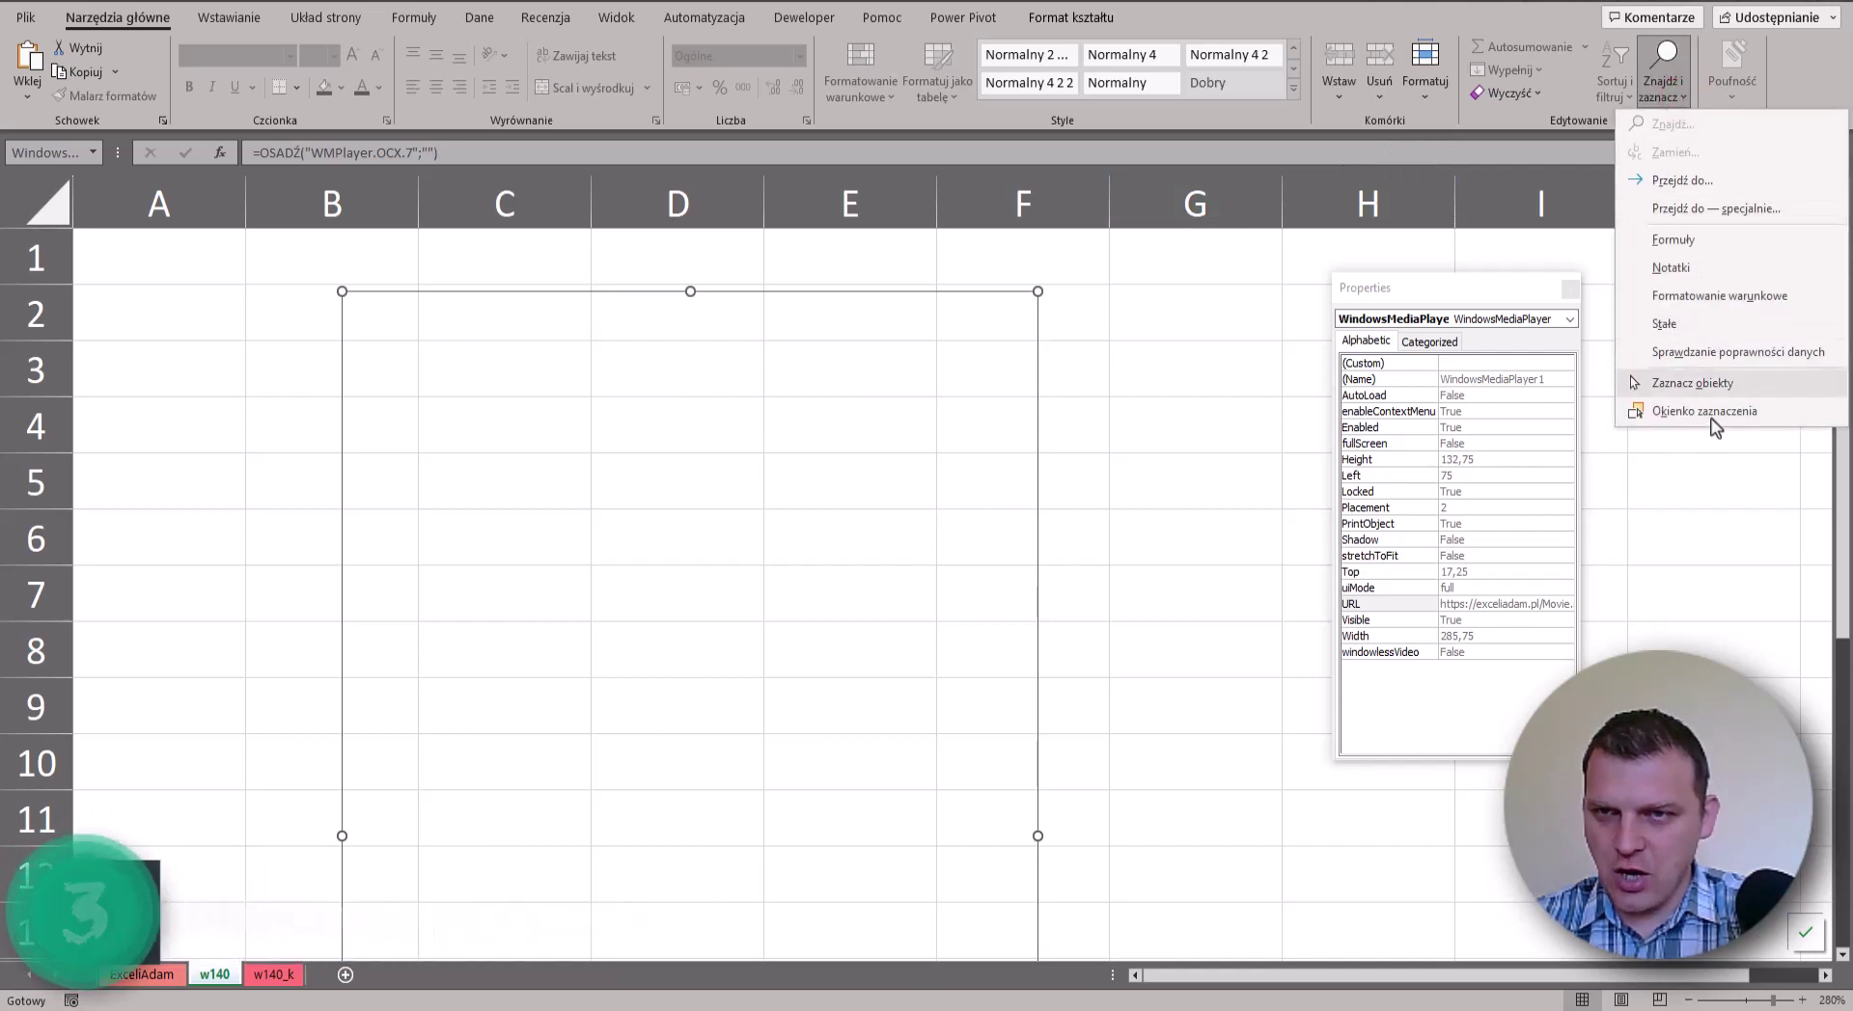
{"action": "left_click", "coordinate": [1650, 411]}
{"action": "left_click_drag", "start_coordinate": [1357, 287], "coordinate": [1176, 281]}
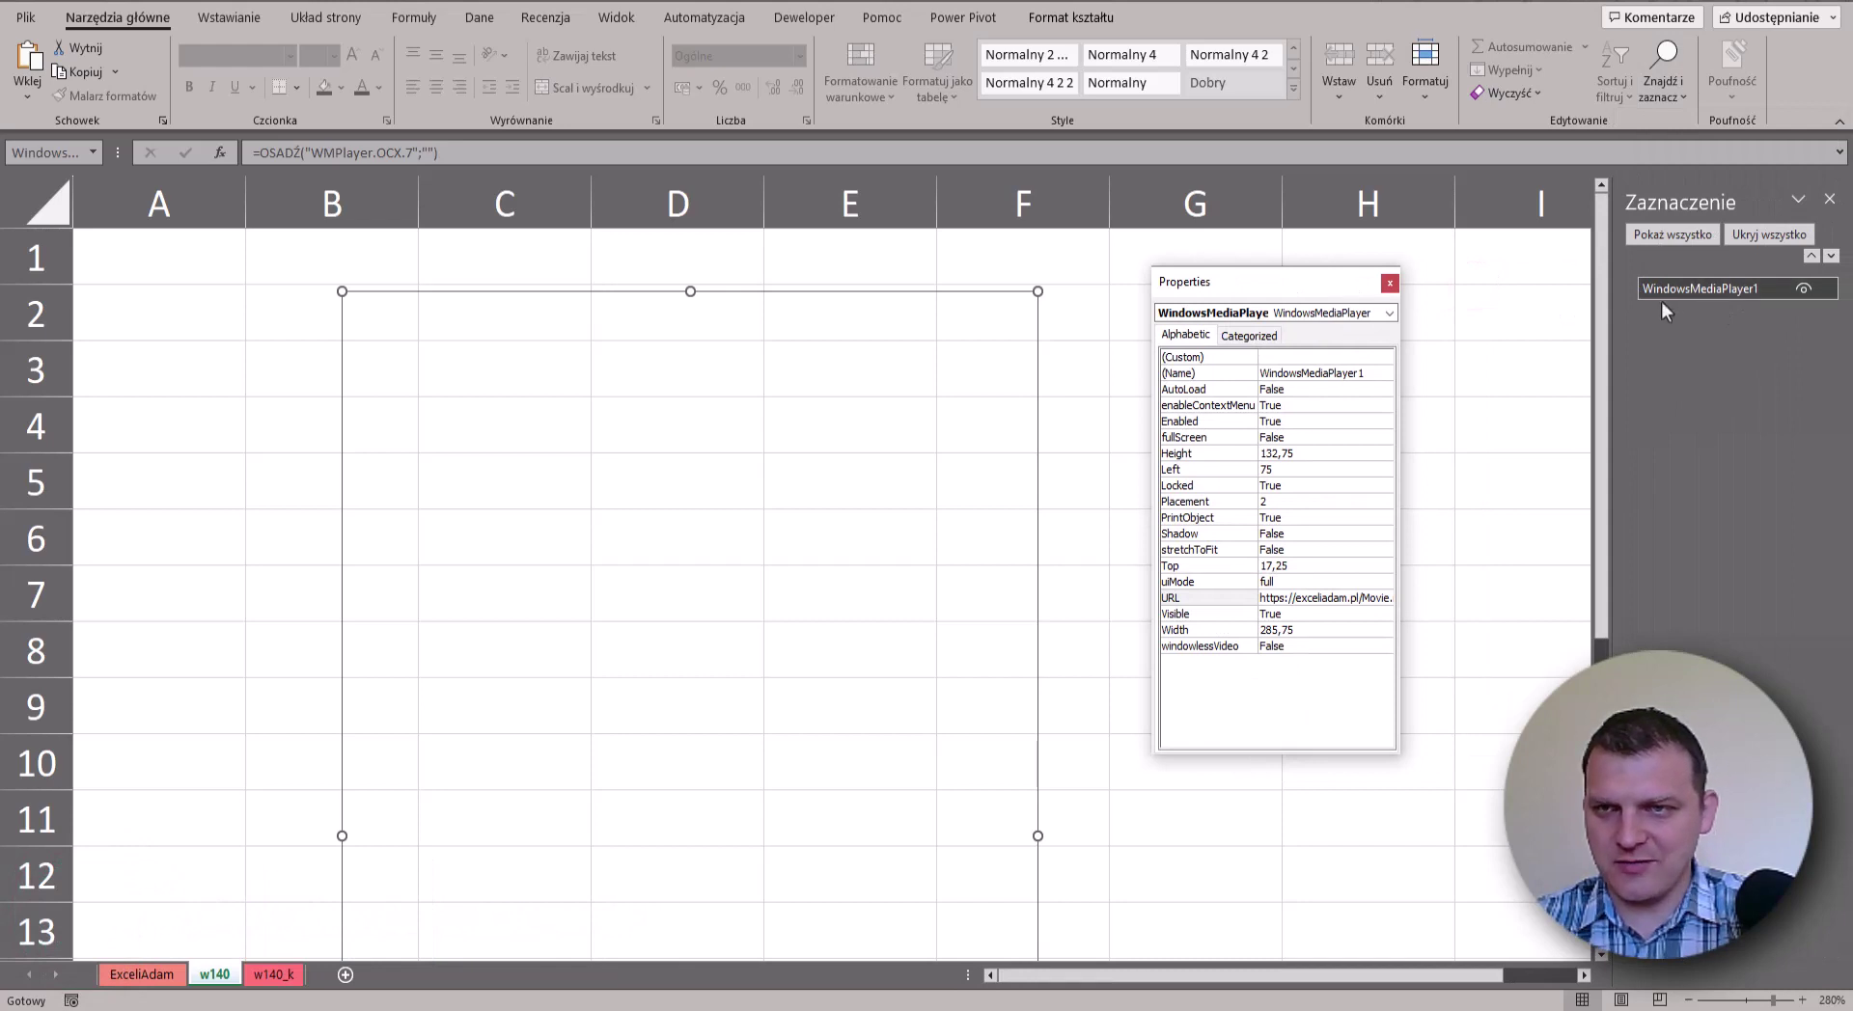
{"action": "left_click", "coordinate": [1112, 353]}
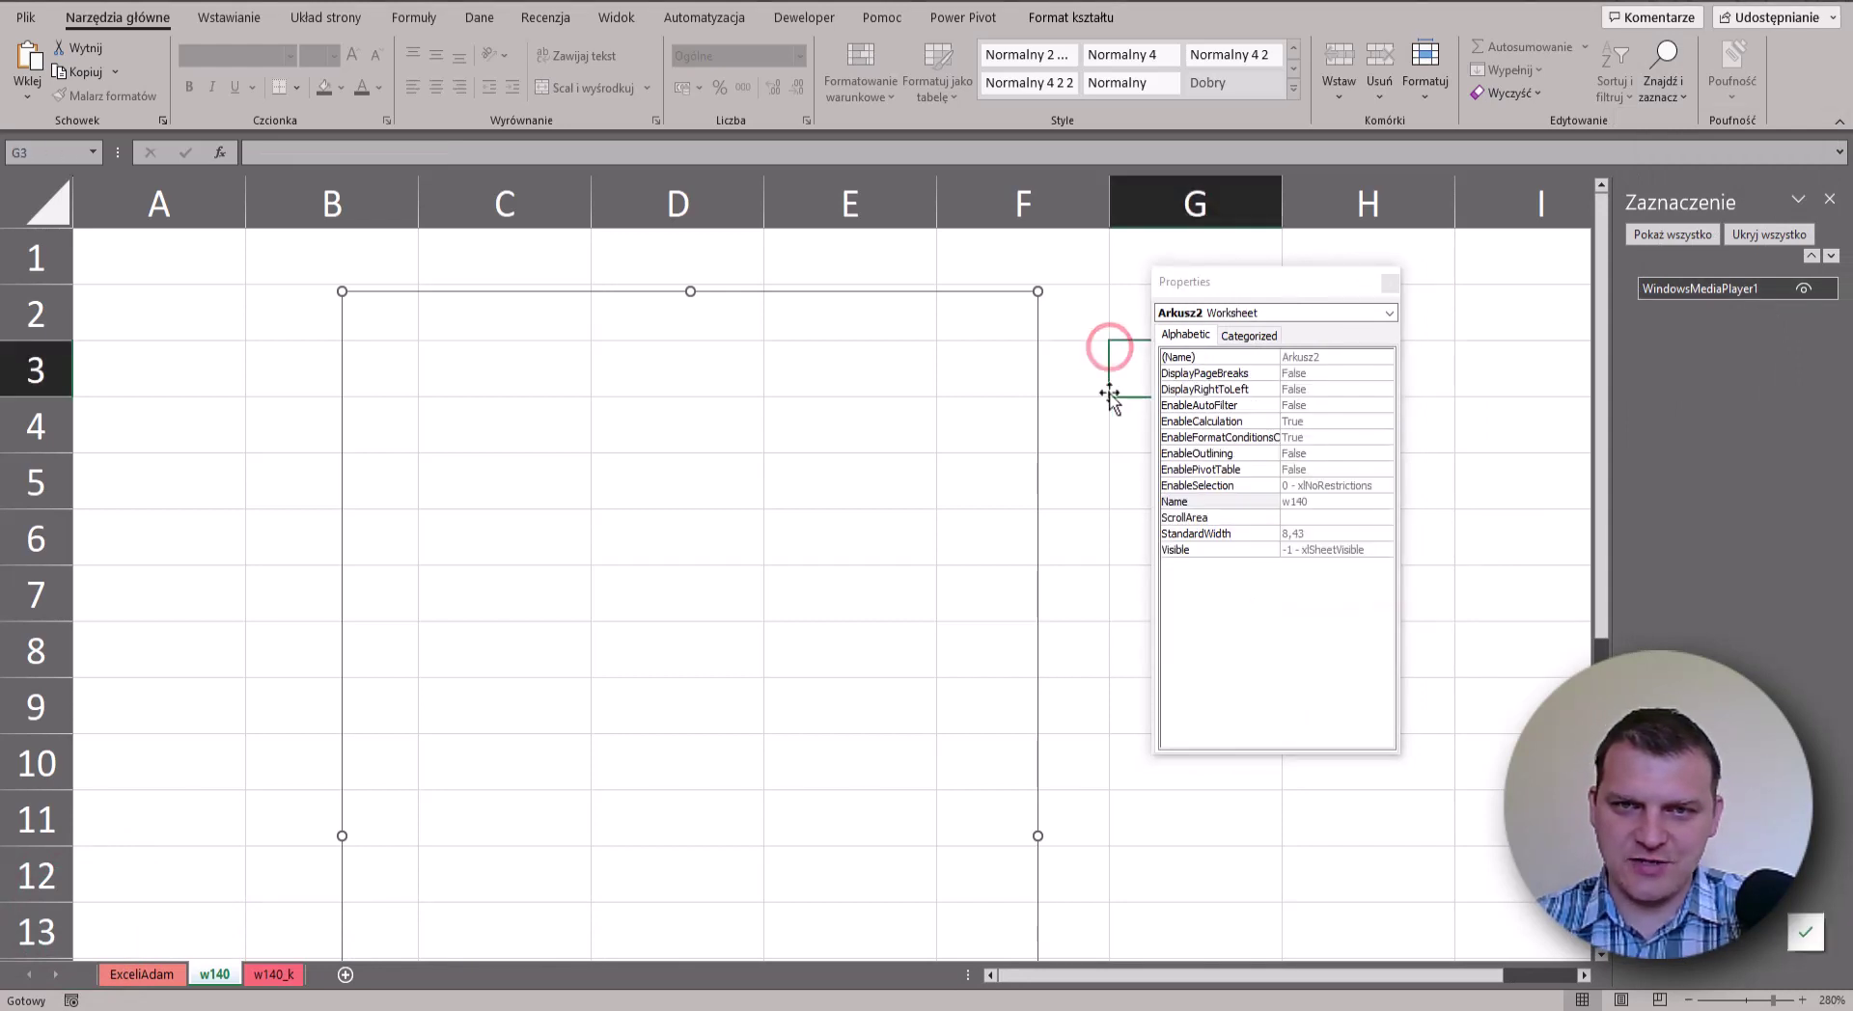
{"action": "left_click", "coordinate": [1692, 288]}
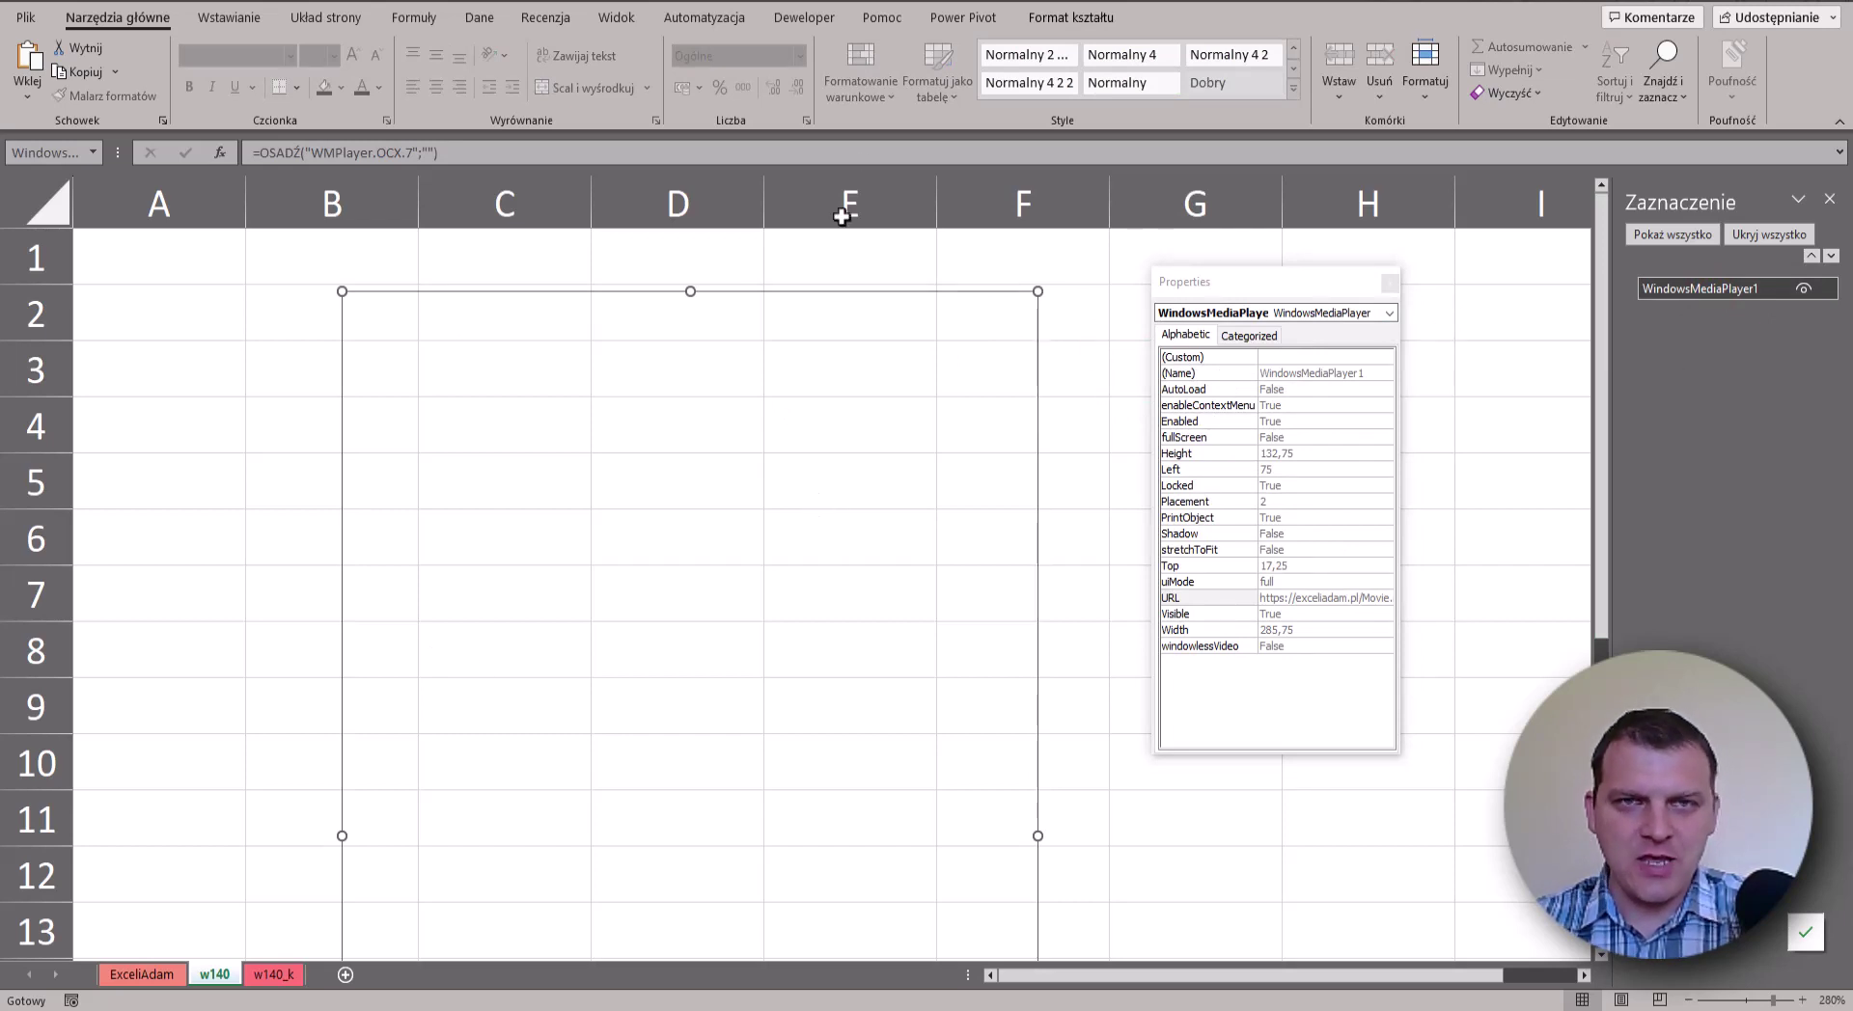
- Return to the Developer tab and copy the youtu.be link from line 2 of the notes
{"action": "left_click", "coordinate": [804, 17]}
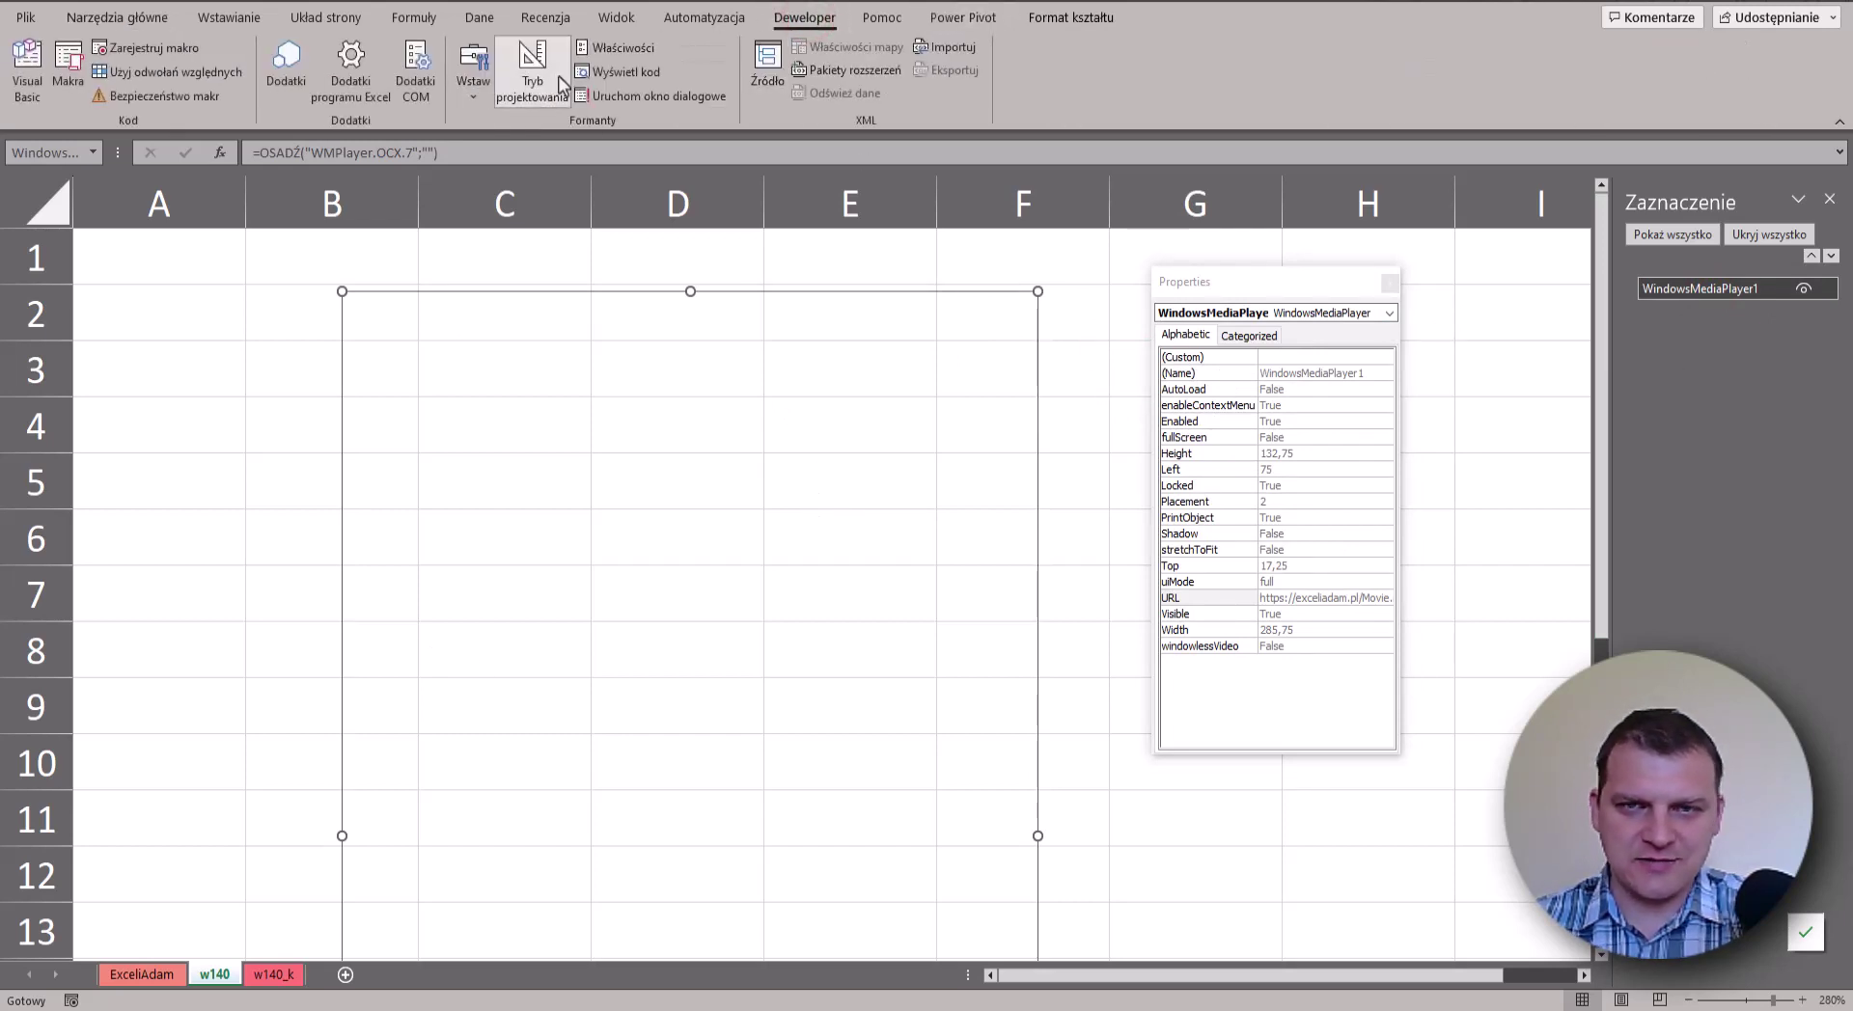
{"action": "key", "text": "alt+Tab"}
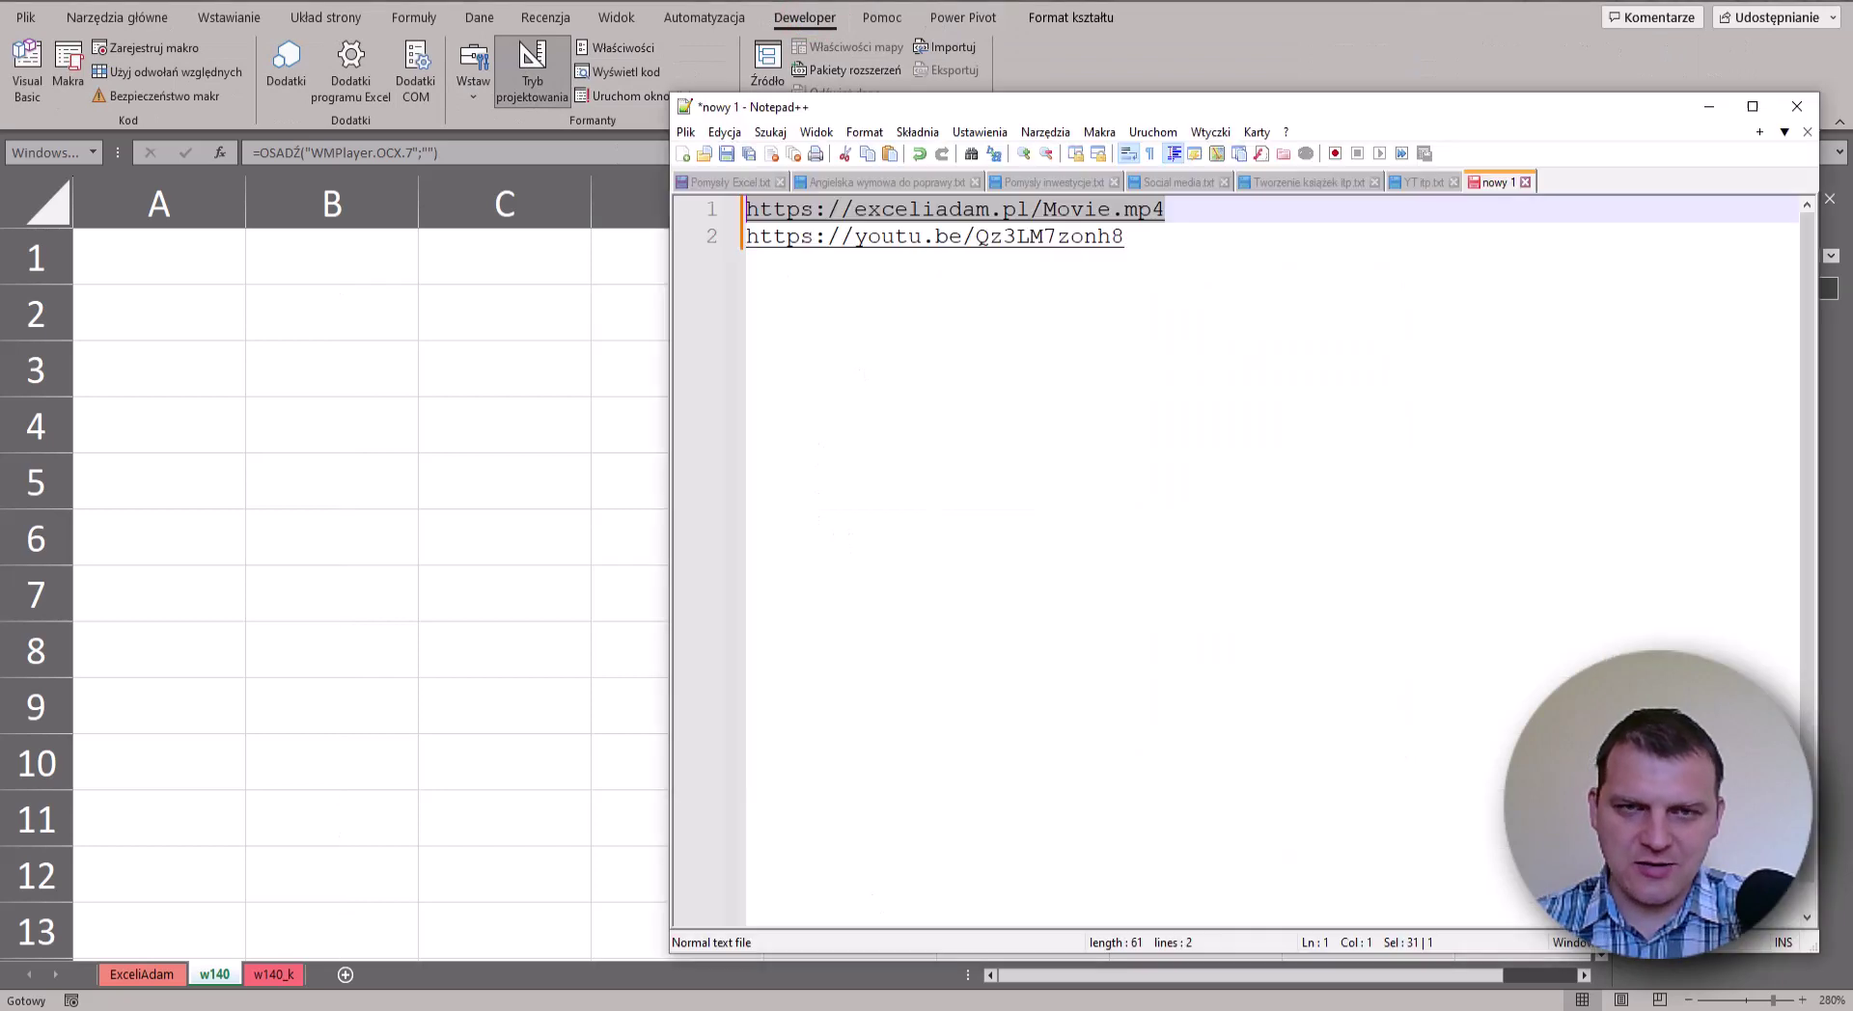
{"action": "left_click_drag", "start_coordinate": [1138, 237], "coordinate": [726, 243]}
{"action": "key", "text": "ctrl+c"}
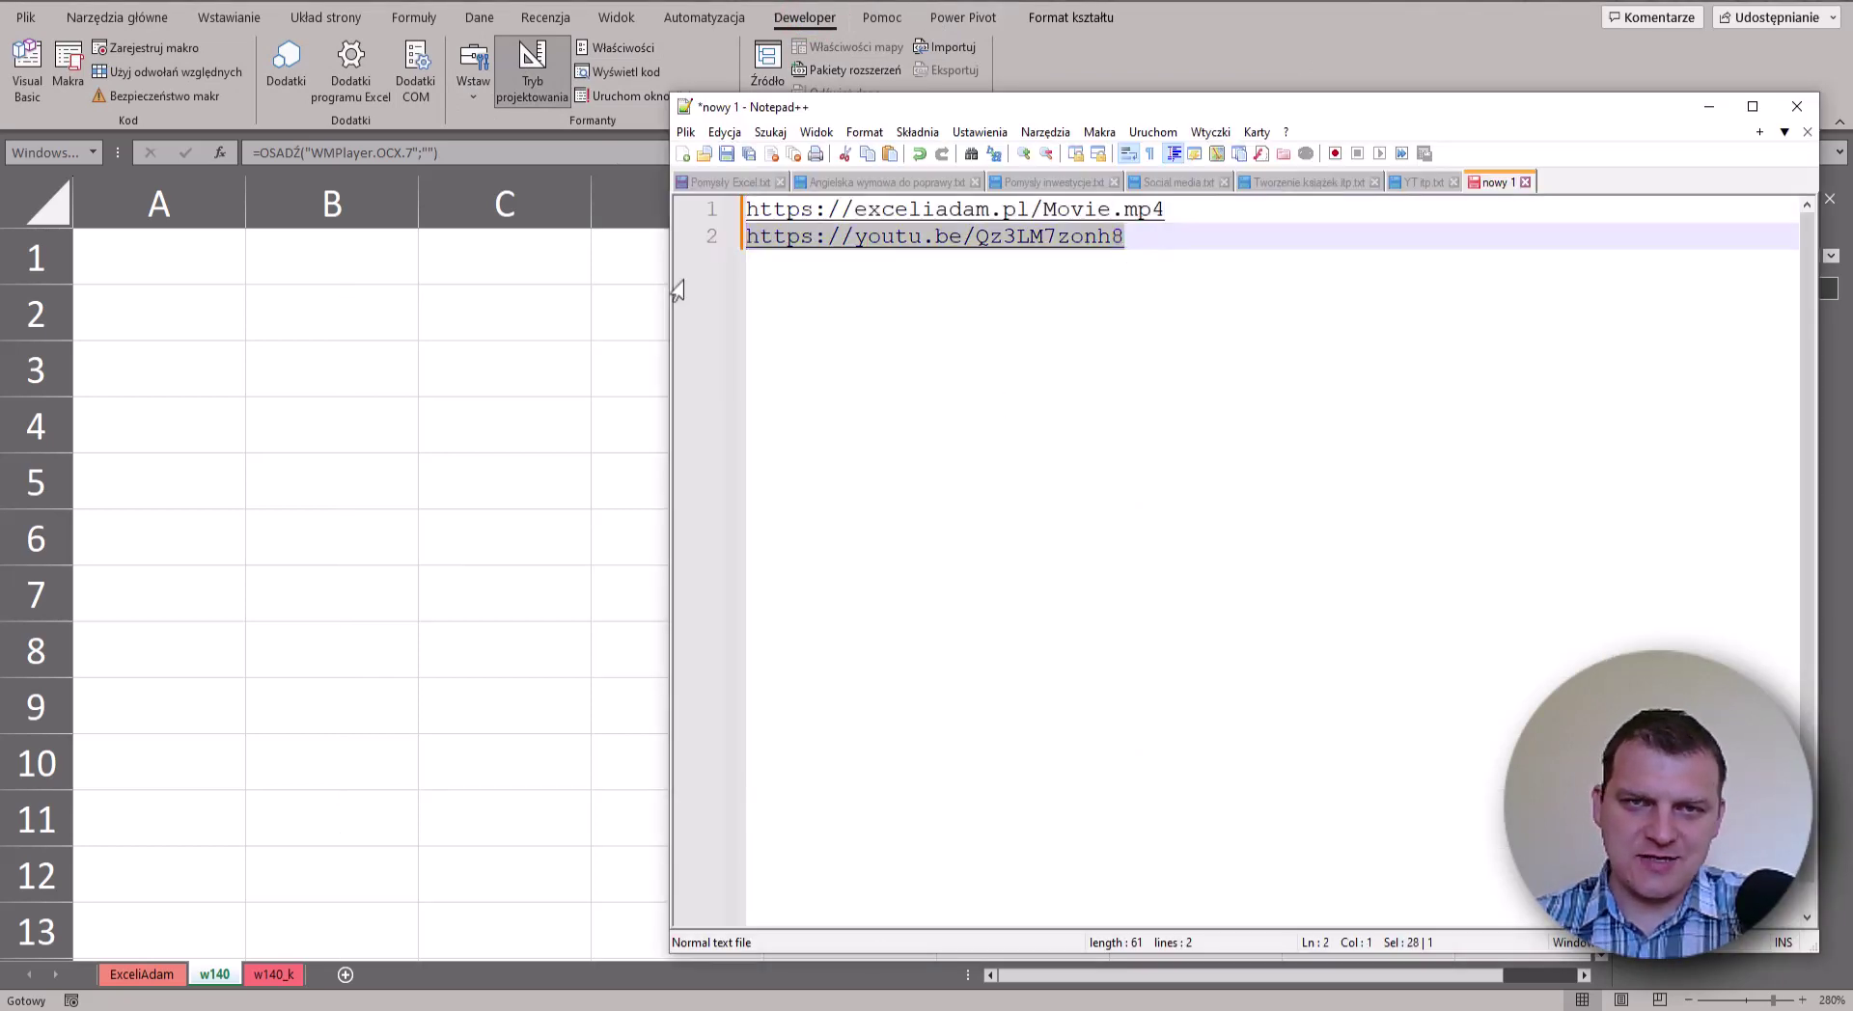
{"action": "key", "text": "alt+Tab"}
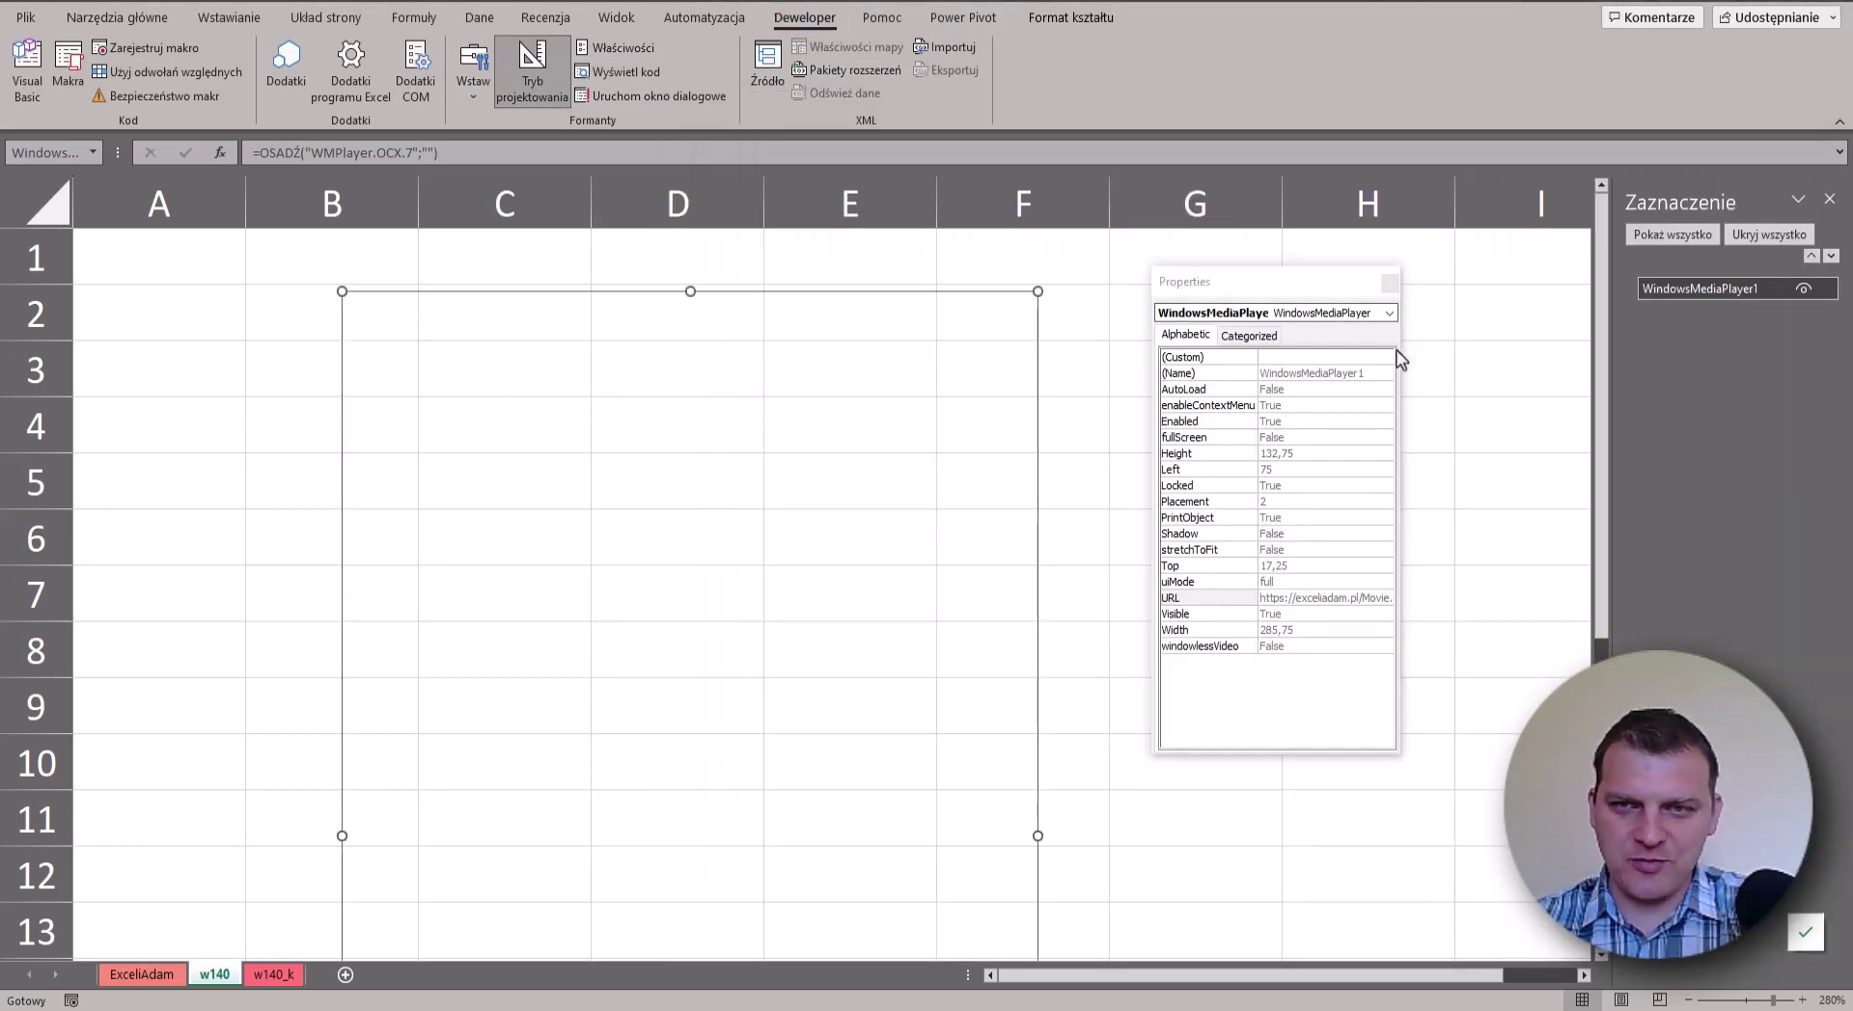
{"action": "left_click", "coordinate": [1390, 357]}
{"action": "left_click", "coordinate": [1385, 357]}
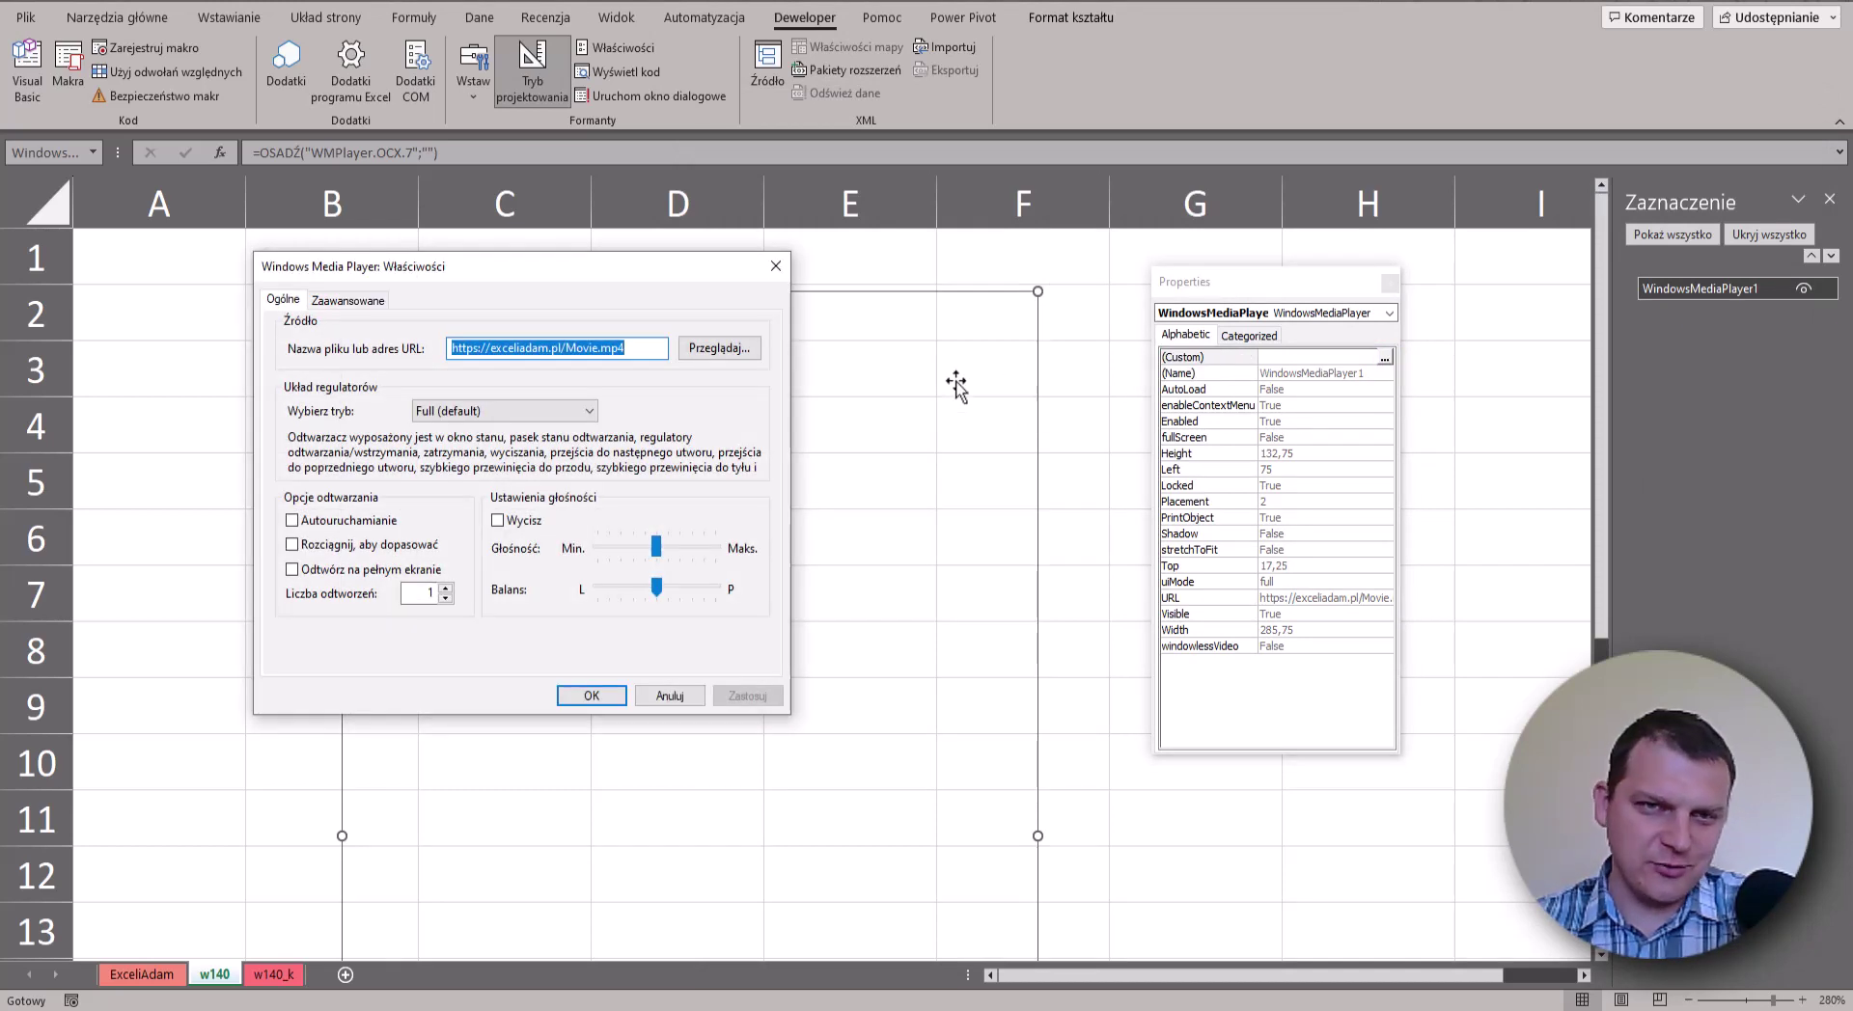
{"action": "key", "text": "ctrl+v"}
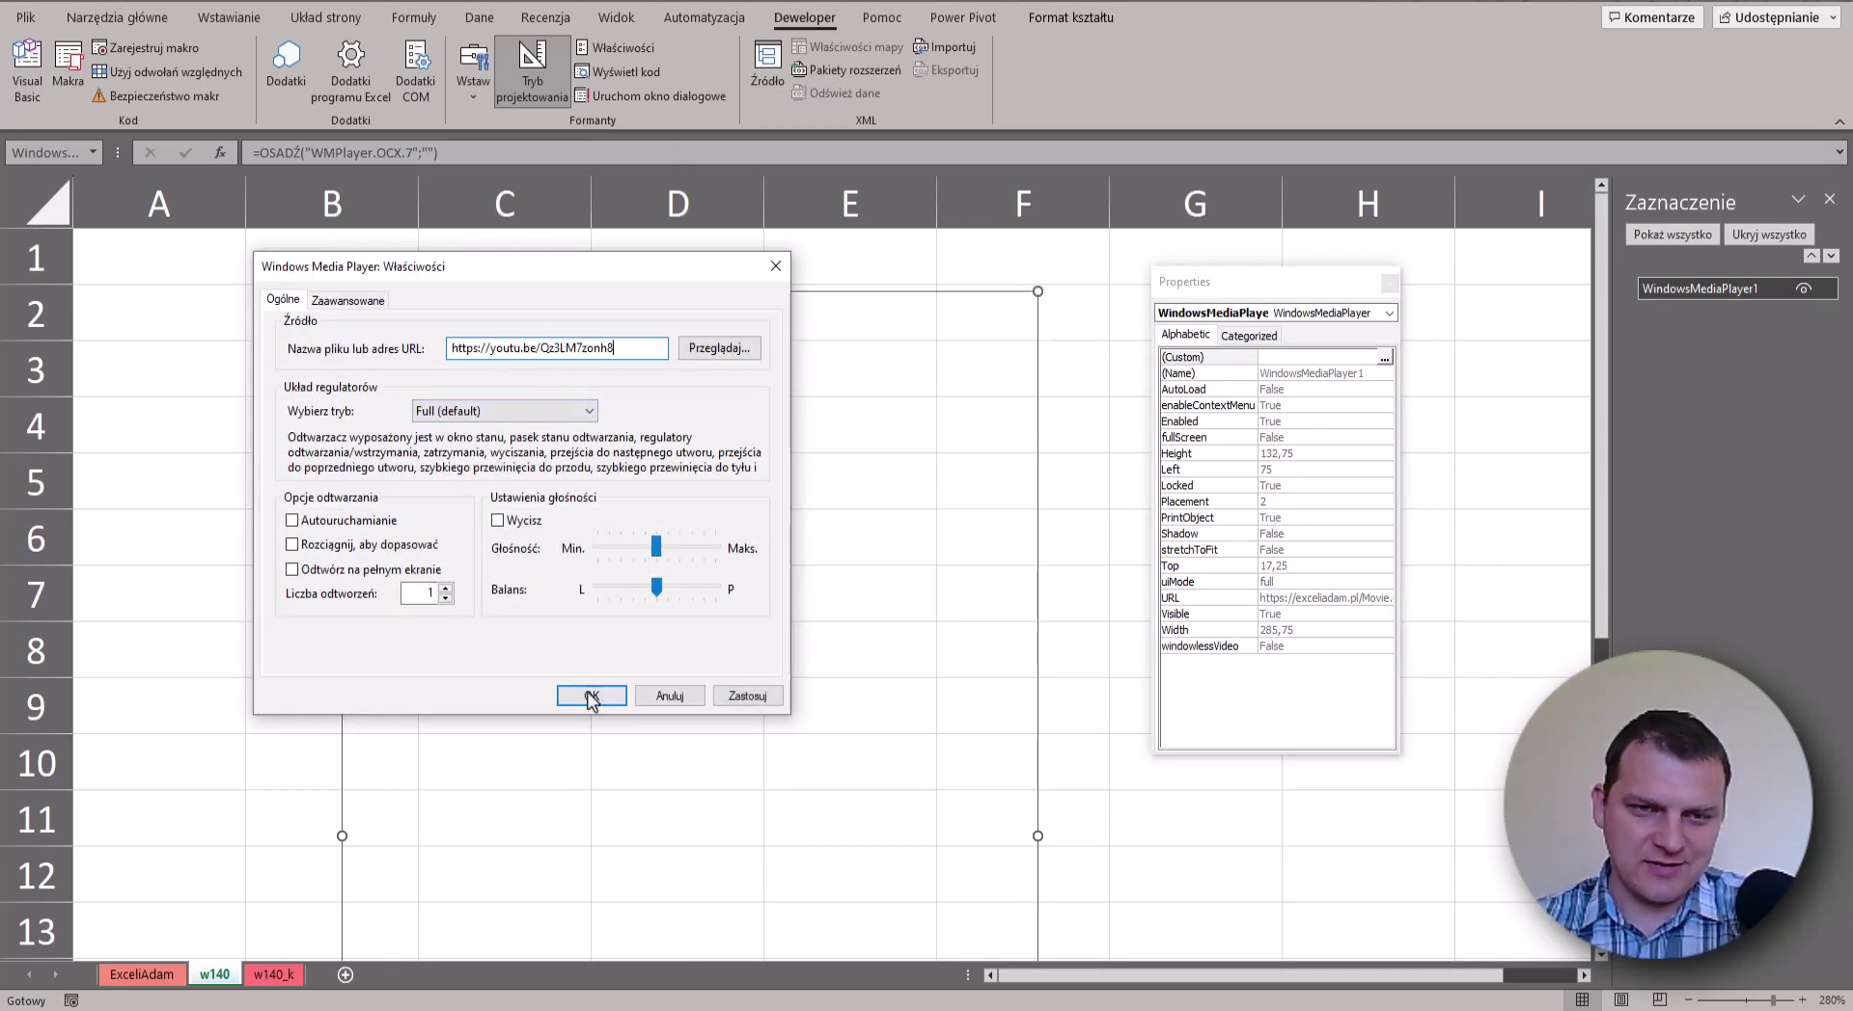
{"action": "left_click", "coordinate": [597, 697]}
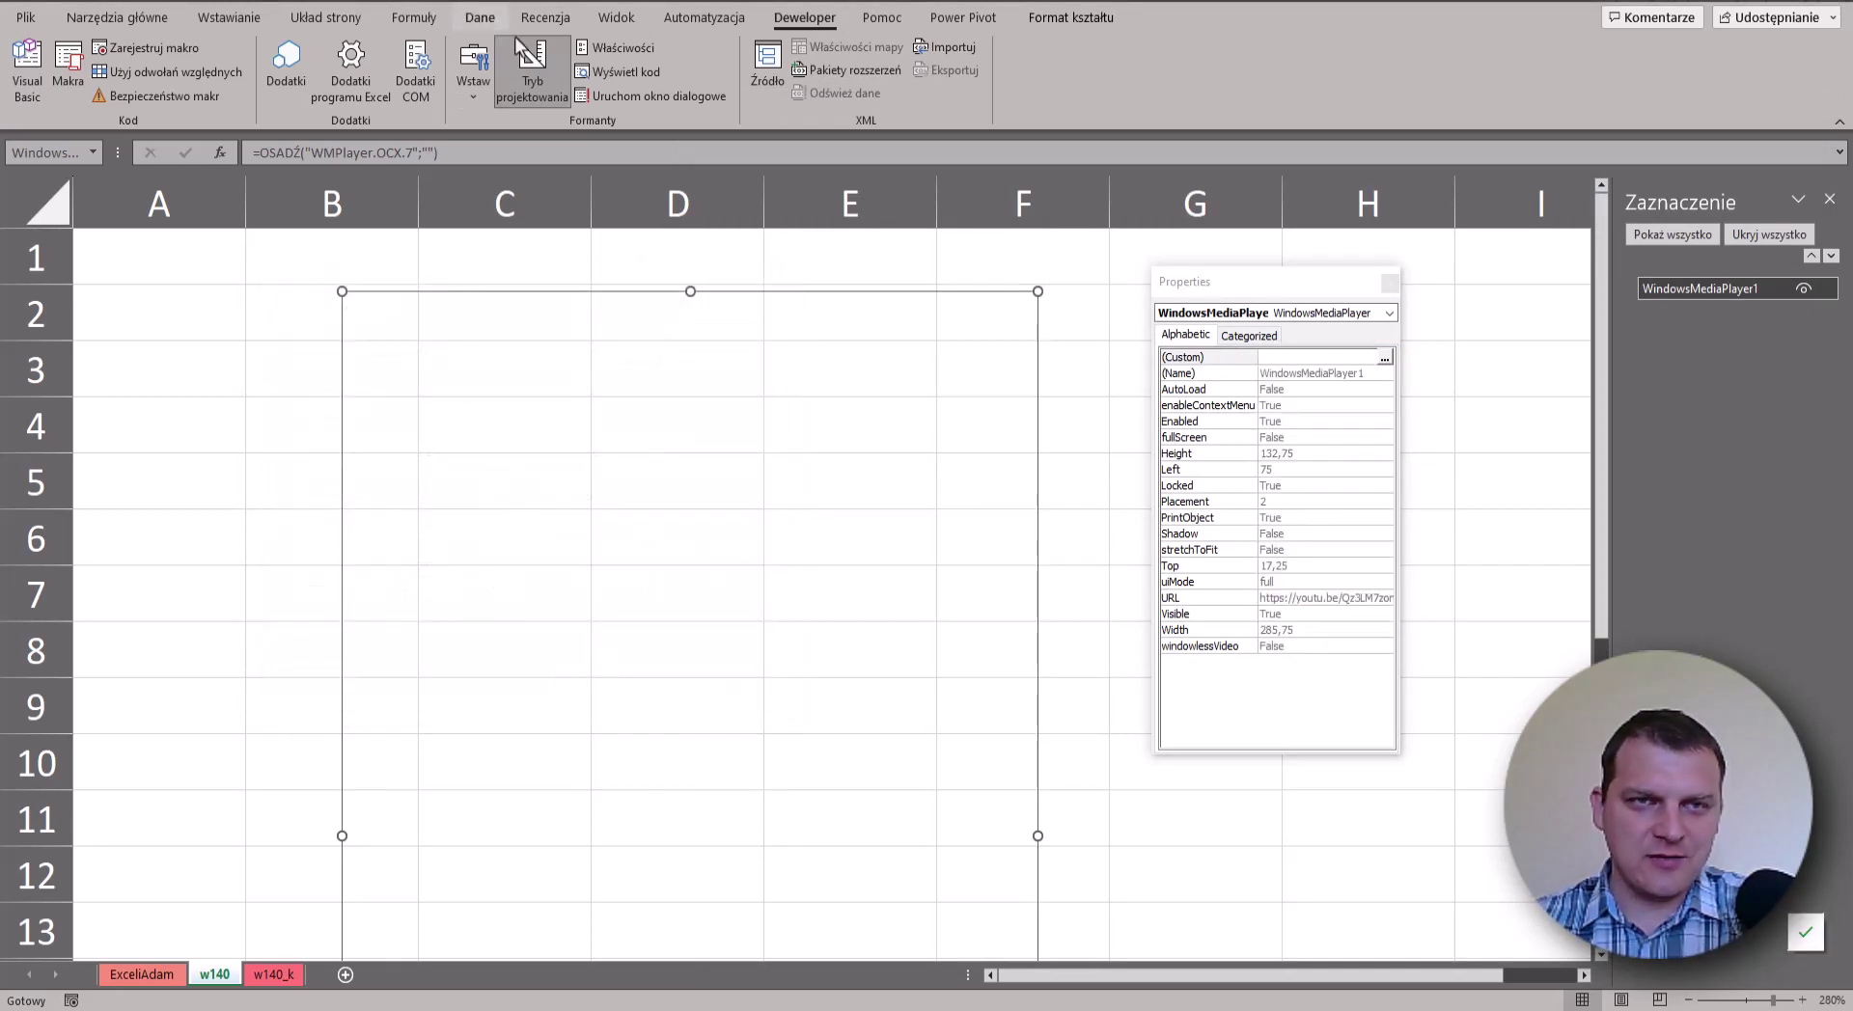
{"action": "left_click", "coordinate": [532, 72]}
{"action": "left_click", "coordinate": [361, 773]}
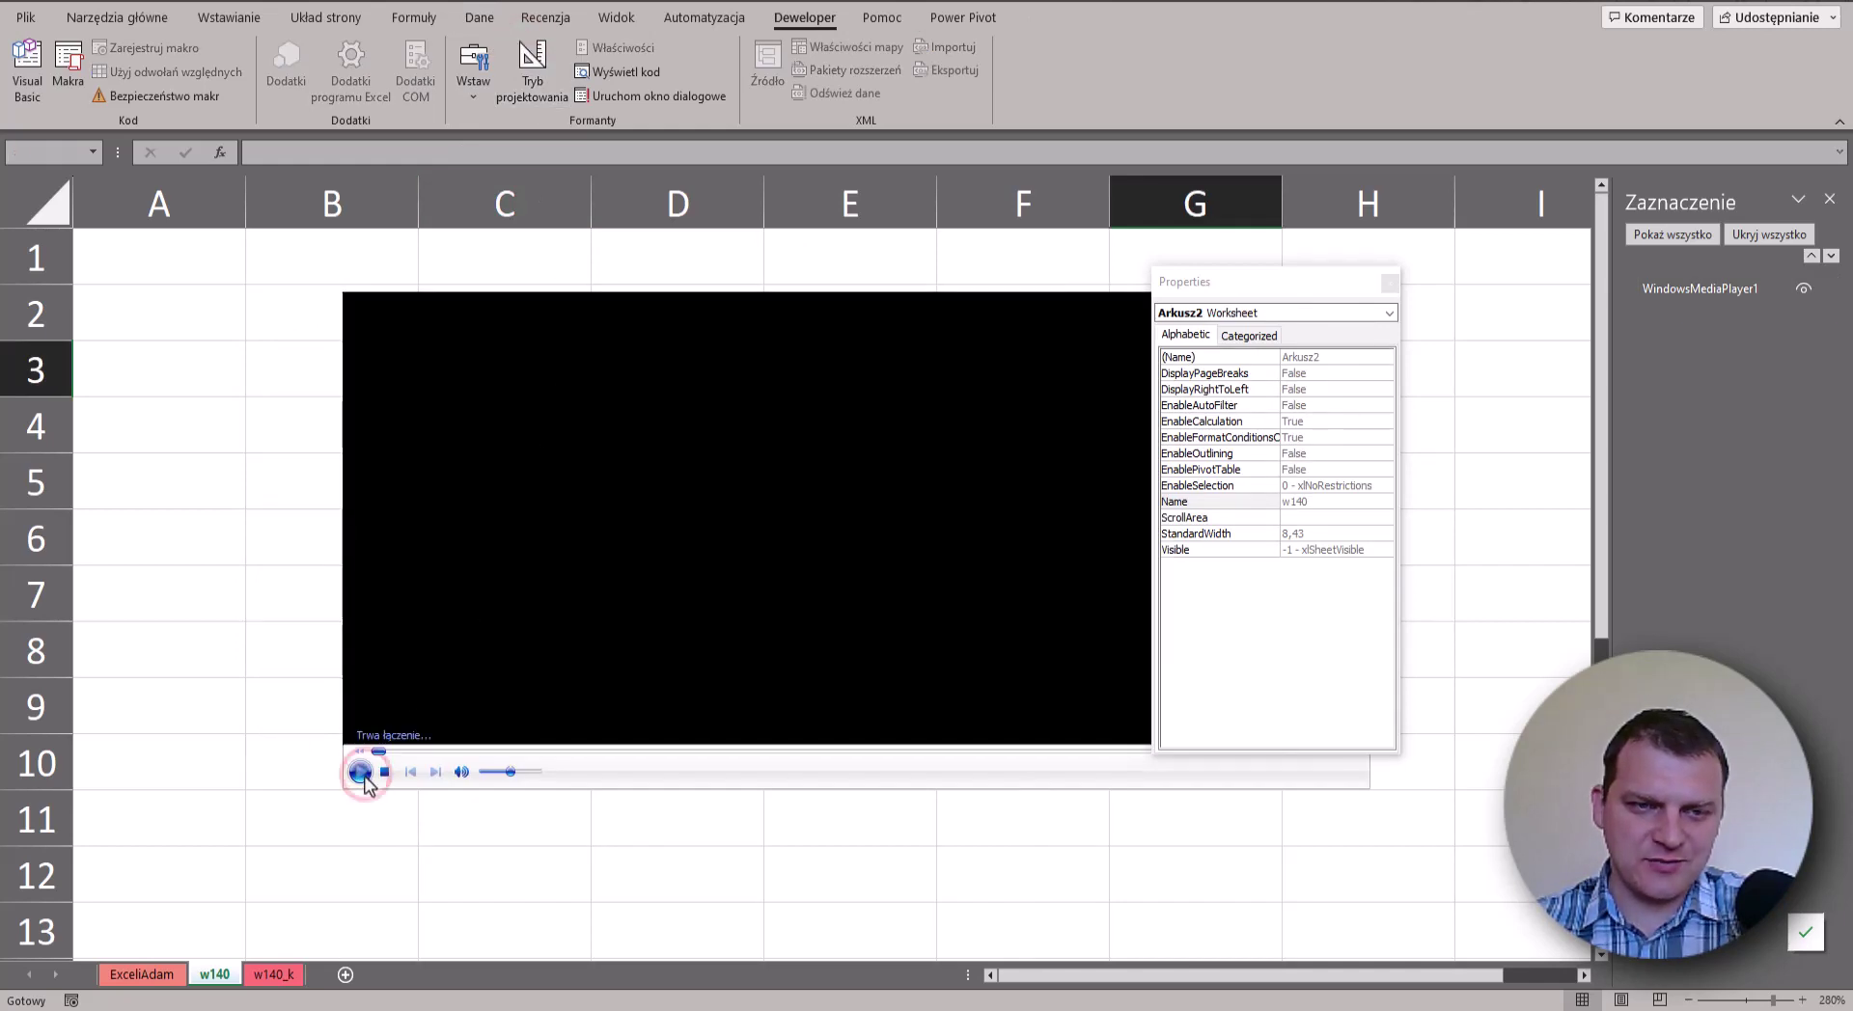